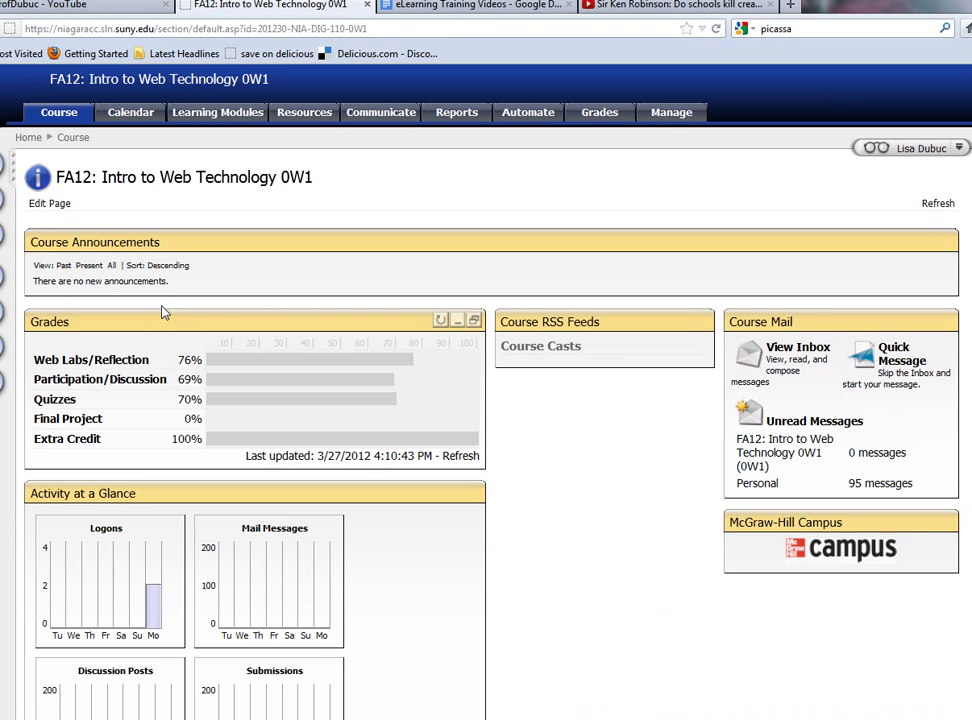
Open the Example Lecture settings in Learning Modules and enter the page text "View the following video and discuss your thought with the class."
{"action": "left_click", "coordinate": [229, 117]}
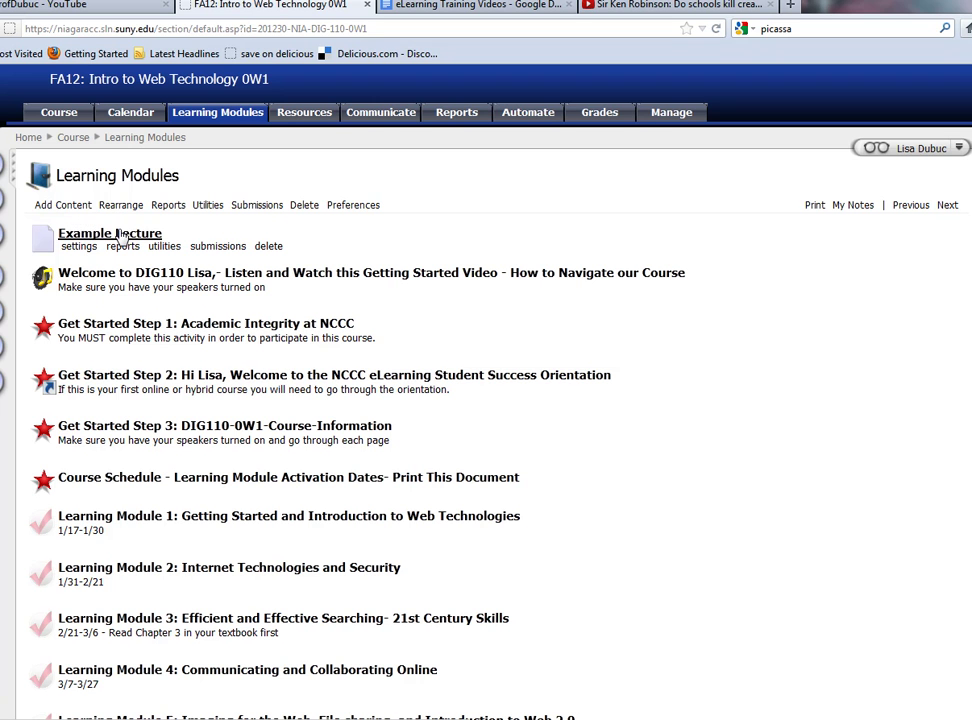
{"action": "left_click", "coordinate": [80, 246]}
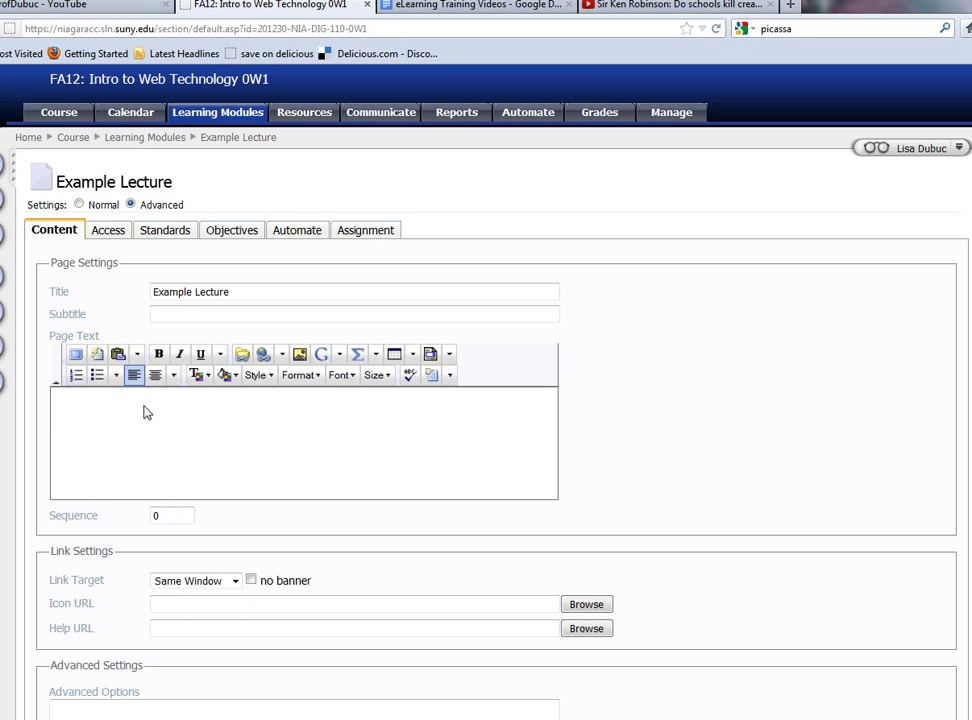
{"action": "type", "text": "View the following video and discuss t"}
{"action": "key", "text": "BackSpace"}
{"action": "type", "text": "your thought "}
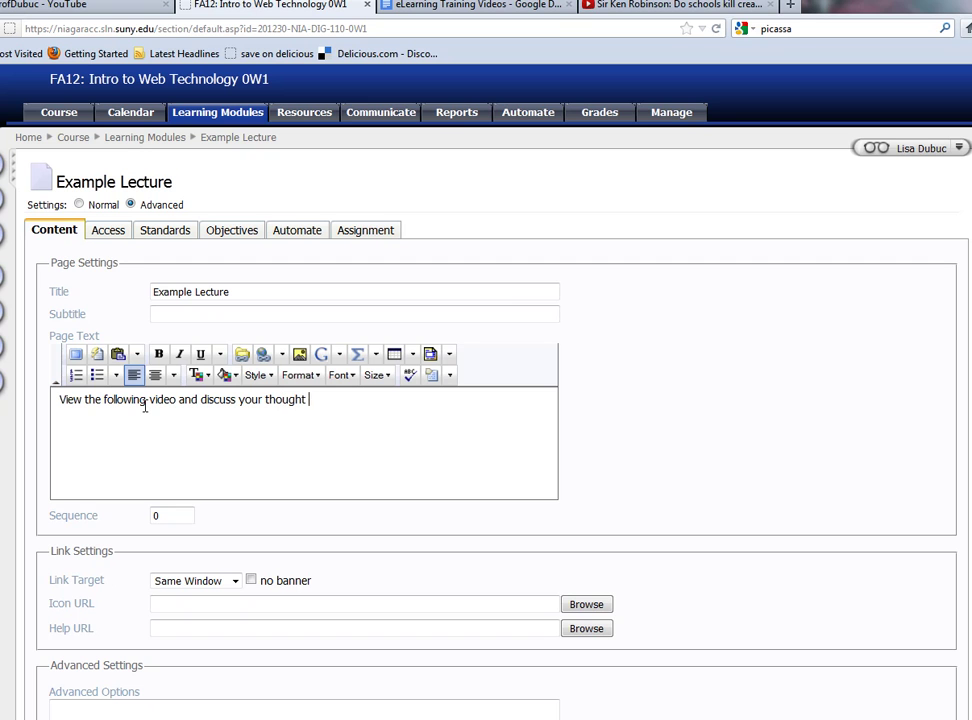
{"action": "type", "text": "thwith the class."}
{"action": "left_click_drag", "start_coordinate": [102, 430], "coordinate": [48, 393]}
{"action": "left_click", "coordinate": [427, 436]}
Search YouTube for "did you know 4.0" through Google Media and embed the Did You Know 4.0 video in the page text
{"action": "left_click", "coordinate": [323, 357]}
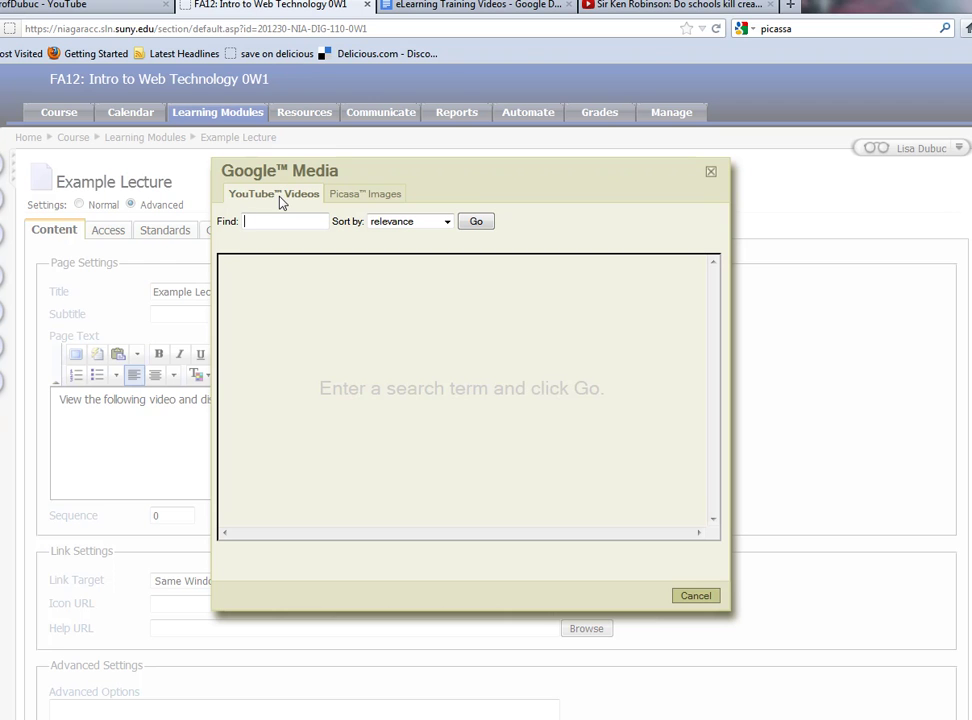
{"action": "left_click", "coordinate": [390, 199]}
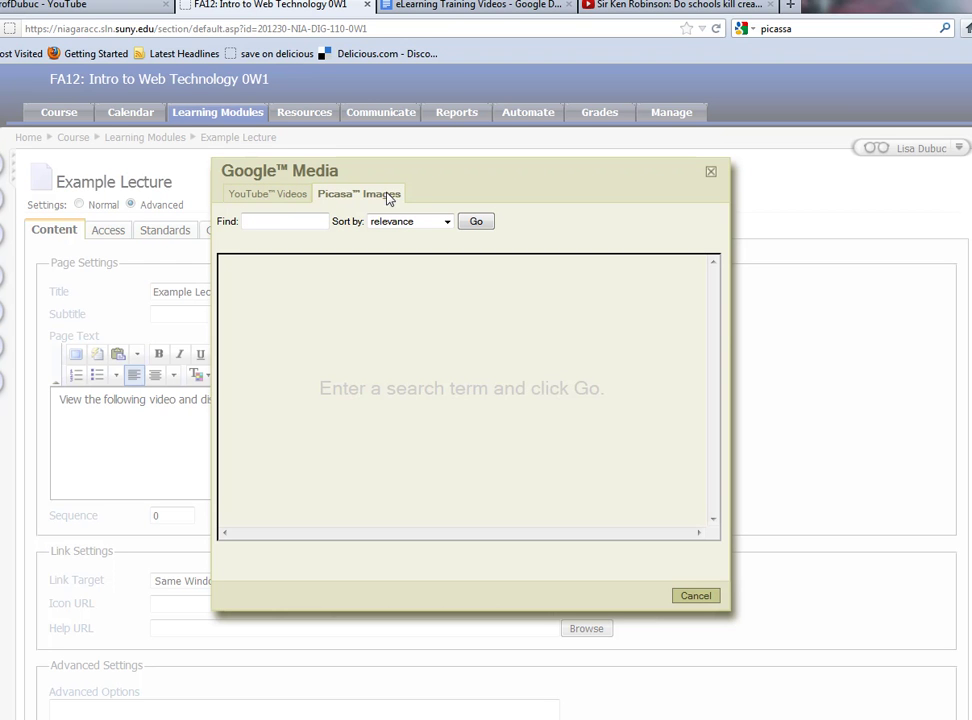
{"action": "left_click", "coordinate": [262, 194]}
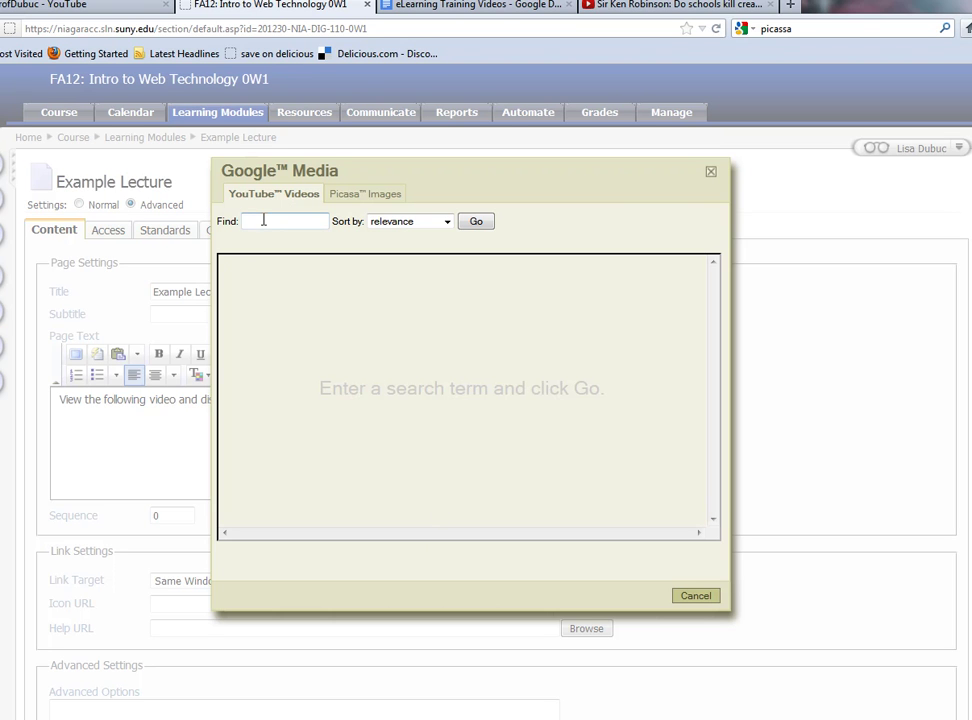
{"action": "left_click", "coordinate": [263, 220]}
{"action": "type", "text": "did youknow"}
{"action": "key", "text": "BackSpace"}
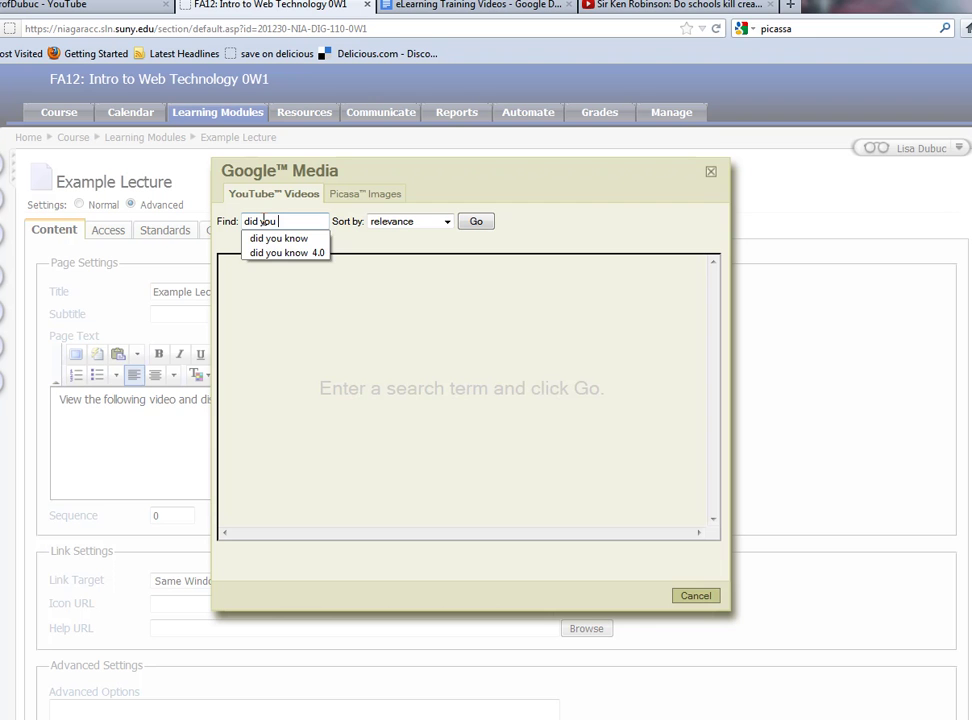
{"action": "left_click", "coordinate": [274, 253]}
{"action": "left_click", "coordinate": [477, 222]}
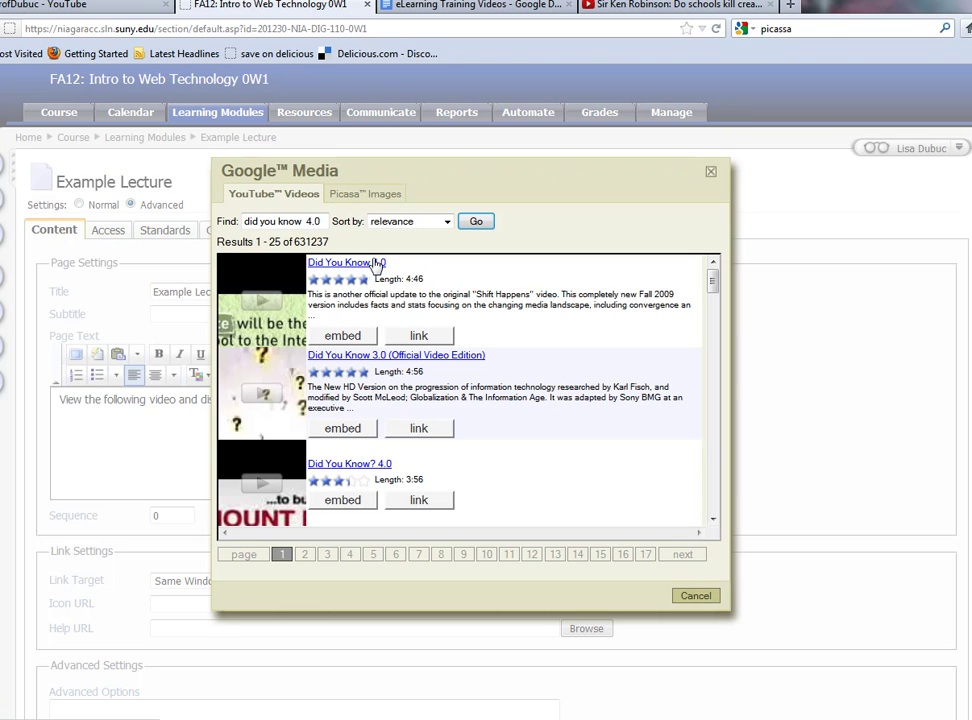
{"action": "left_click", "coordinate": [342, 336]}
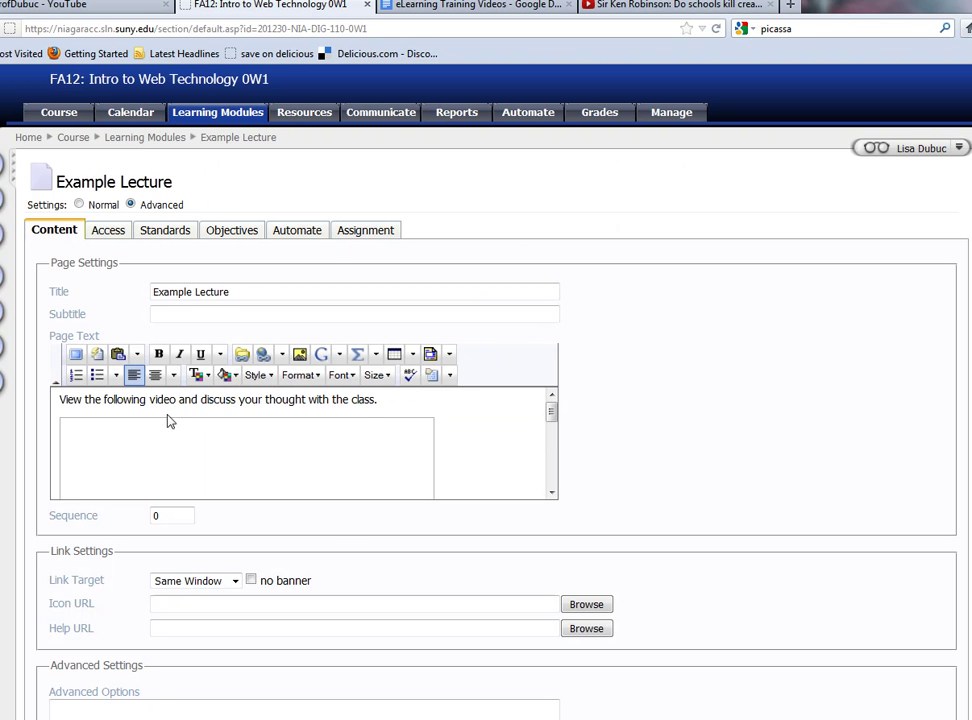
Preview the page text in the full-size editor, save the page, and open Example Lecture to check the embedded video
{"action": "left_click", "coordinate": [76, 354]}
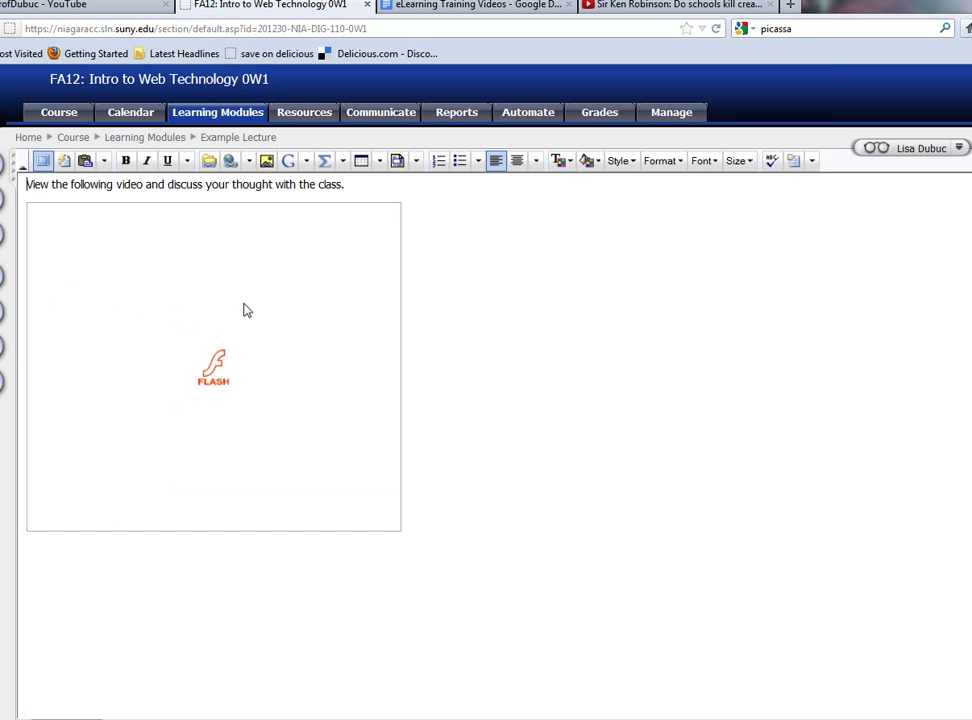
{"action": "left_click", "coordinate": [44, 161]}
{"action": "scroll", "coordinate": [60, 420], "scroll_direction": "down", "scroll_amount": 3}
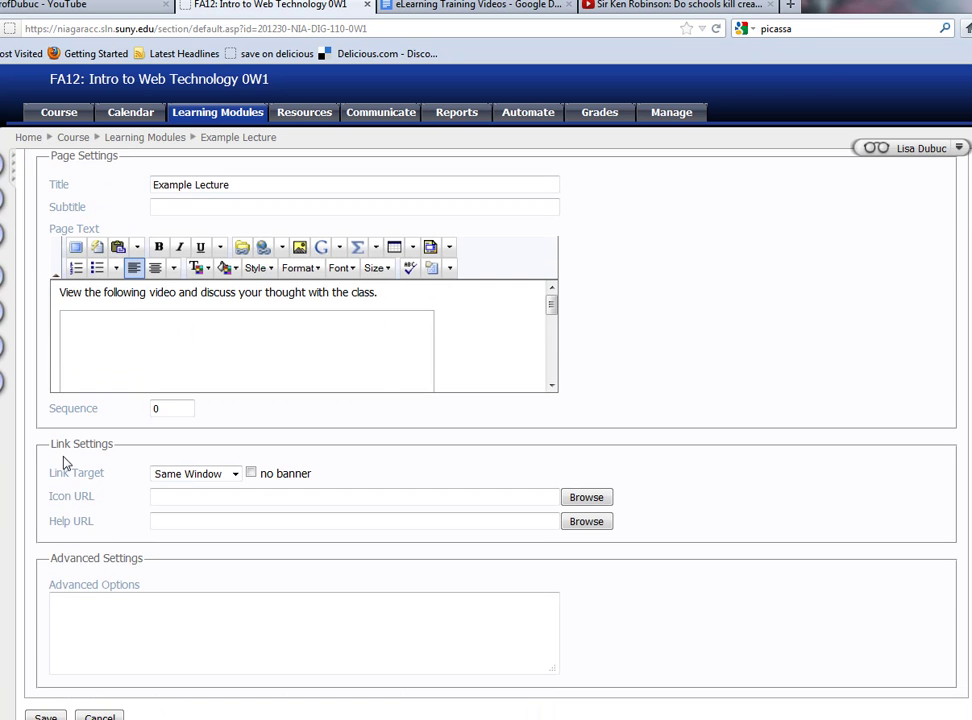
{"action": "left_click", "coordinate": [46, 717]}
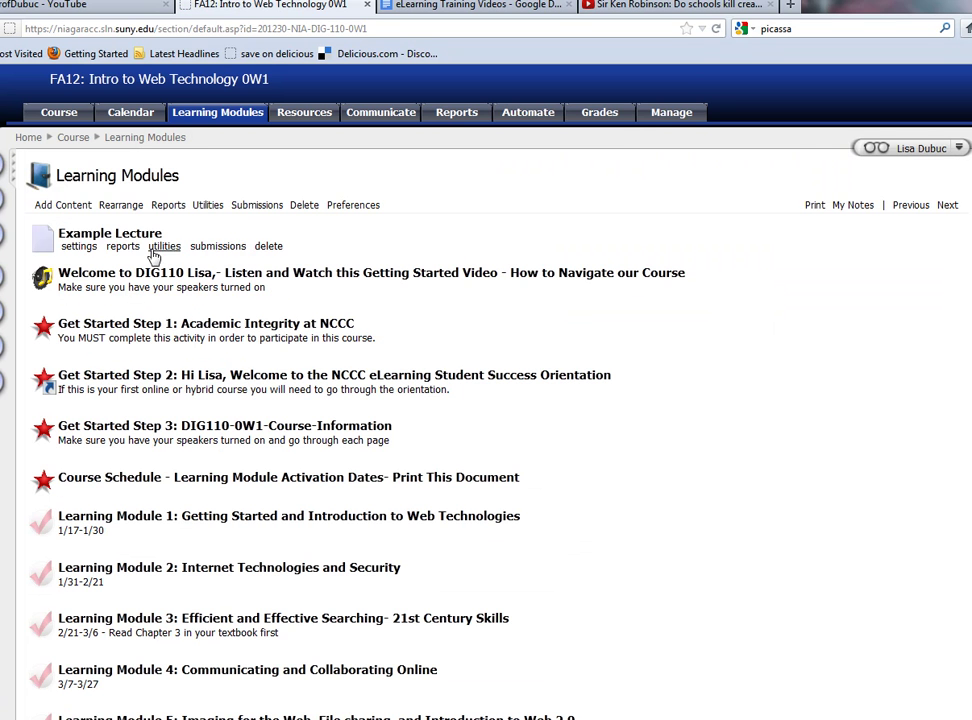
{"action": "left_click", "coordinate": [110, 233]}
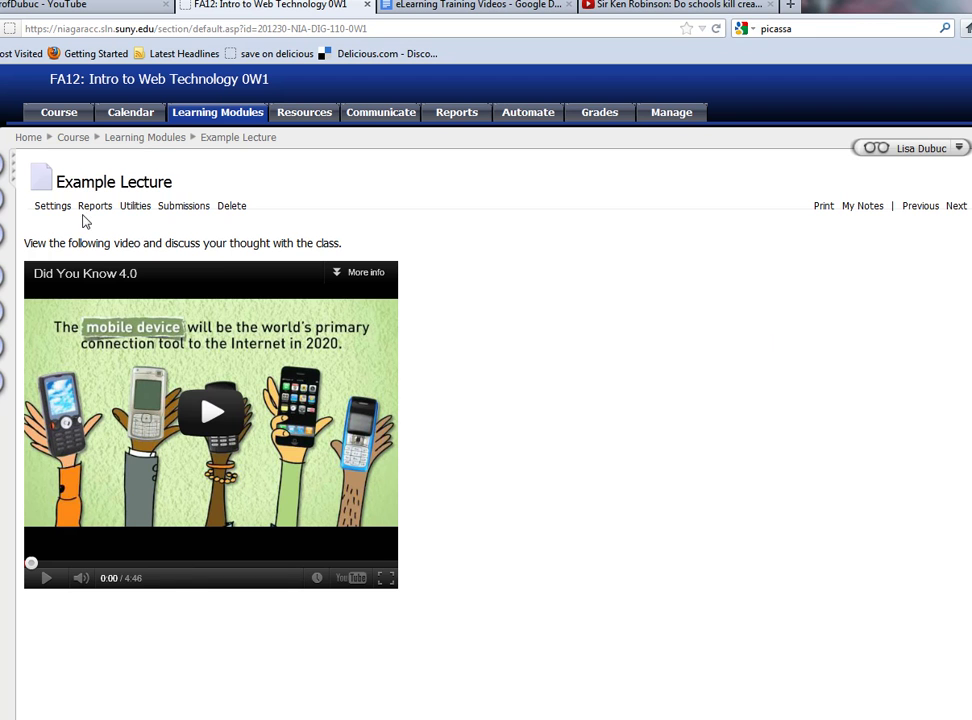
Reopen the Example Lecture settings and place the cursor on an empty line below the embedded video
{"action": "left_click", "coordinate": [54, 207]}
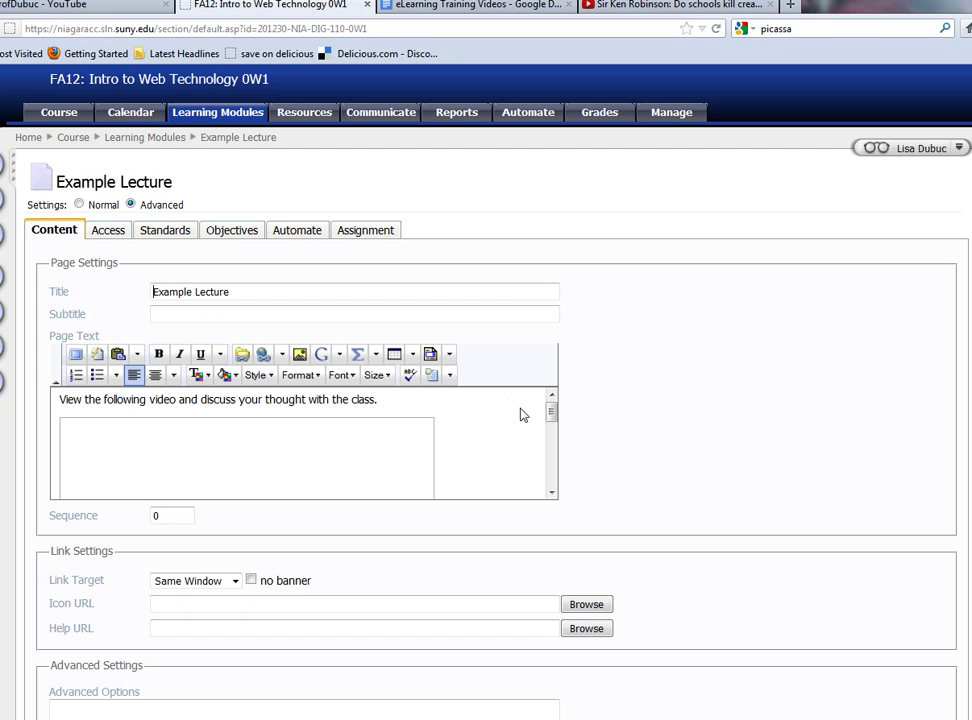
{"action": "scroll", "coordinate": [492, 466], "scroll_direction": "down", "scroll_amount": 2}
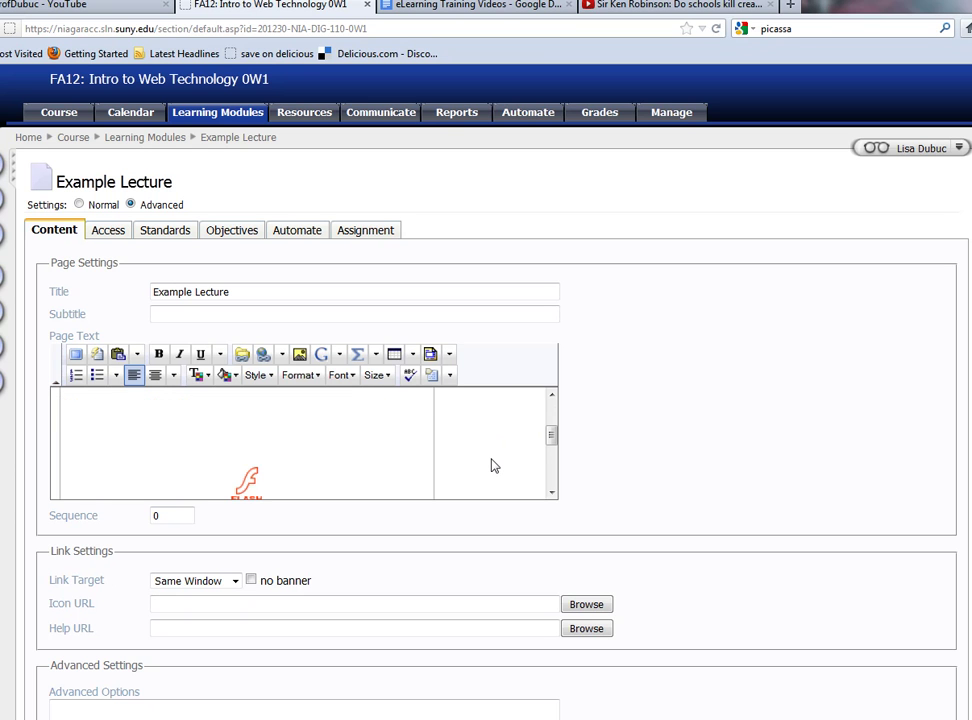
{"action": "scroll", "coordinate": [492, 466], "scroll_direction": "up", "scroll_amount": 1}
{"action": "scroll", "coordinate": [492, 466], "scroll_direction": "down", "scroll_amount": 2}
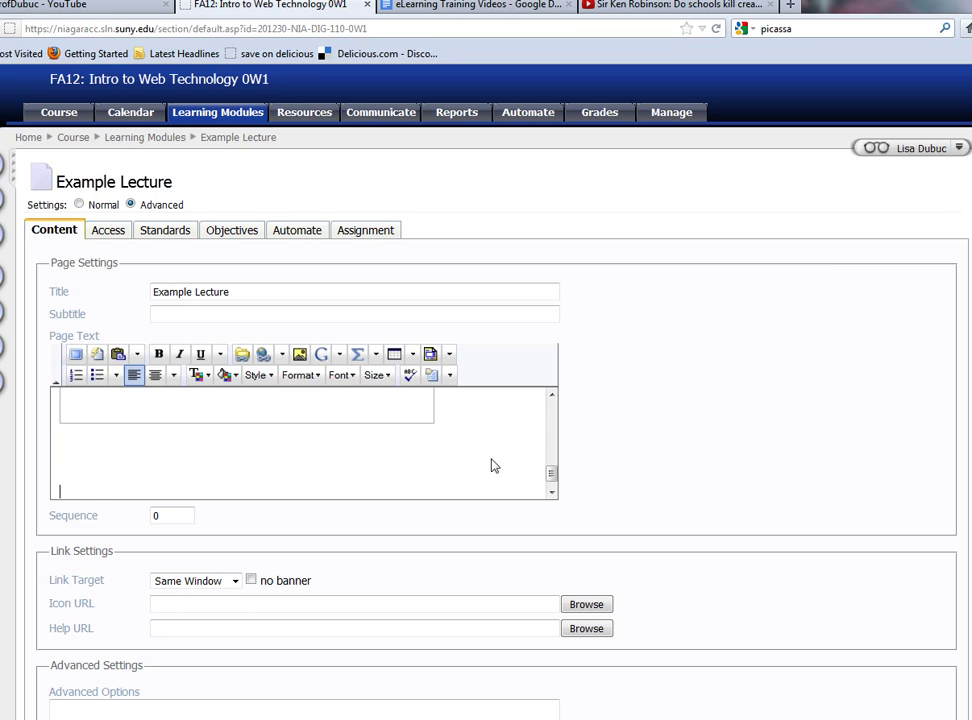
{"action": "type", "text": "View this"}
{"action": "key", "text": "BackSpace"}
{"action": "key", "text": "BackSpace"}
{"action": "key", "text": "BackSpace"}
{"action": "key", "text": "BackSpace"}
{"action": "key", "text": "BackSpace"}
{"action": "key", "text": "BackSpace"}
Search Picasa images for "niagara falls" through Google Media and embed P7223631.JPG below the video
{"action": "left_click", "coordinate": [327, 362]}
{"action": "left_click", "coordinate": [366, 196]}
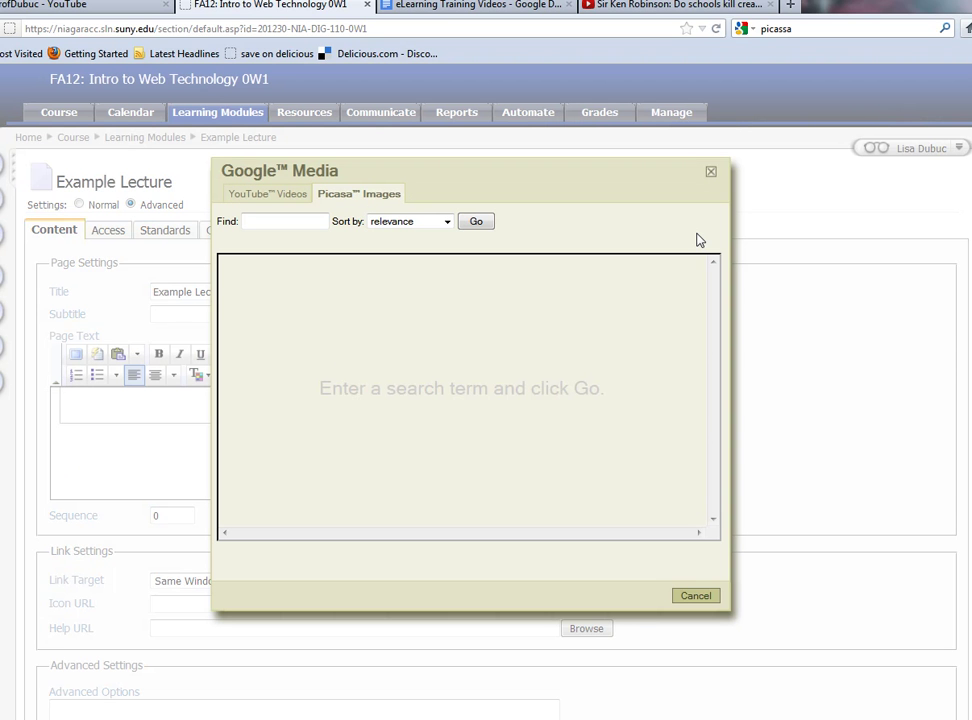
{"action": "left_click", "coordinate": [261, 221]}
{"action": "type", "text": "niac"}
{"action": "type", "text": "ara falls"}
{"action": "key", "text": "Return"}
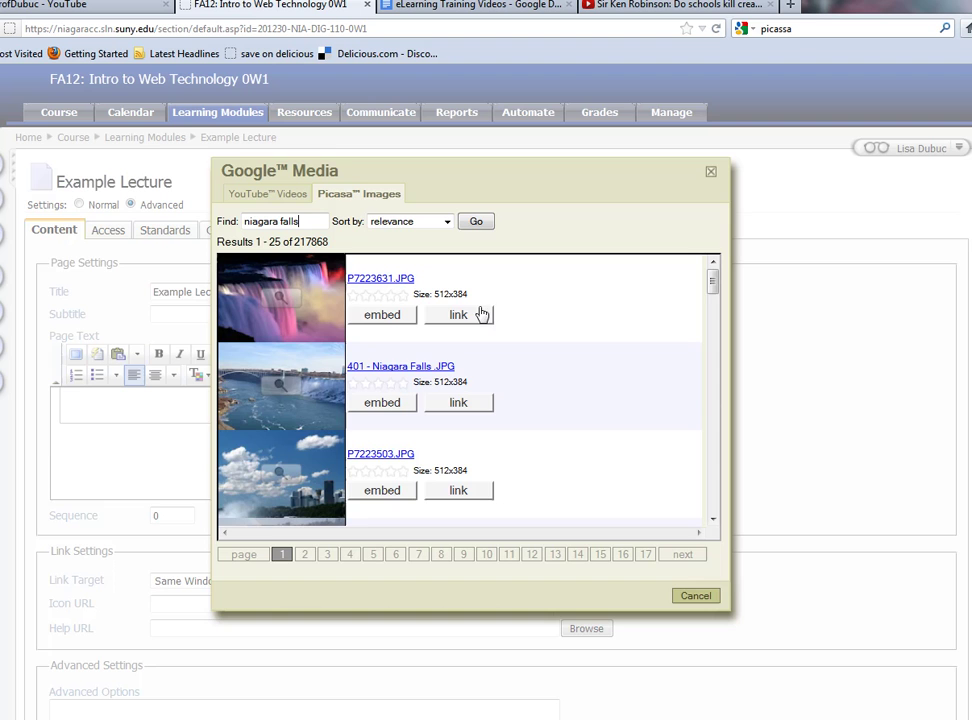
{"action": "left_click", "coordinate": [384, 315]}
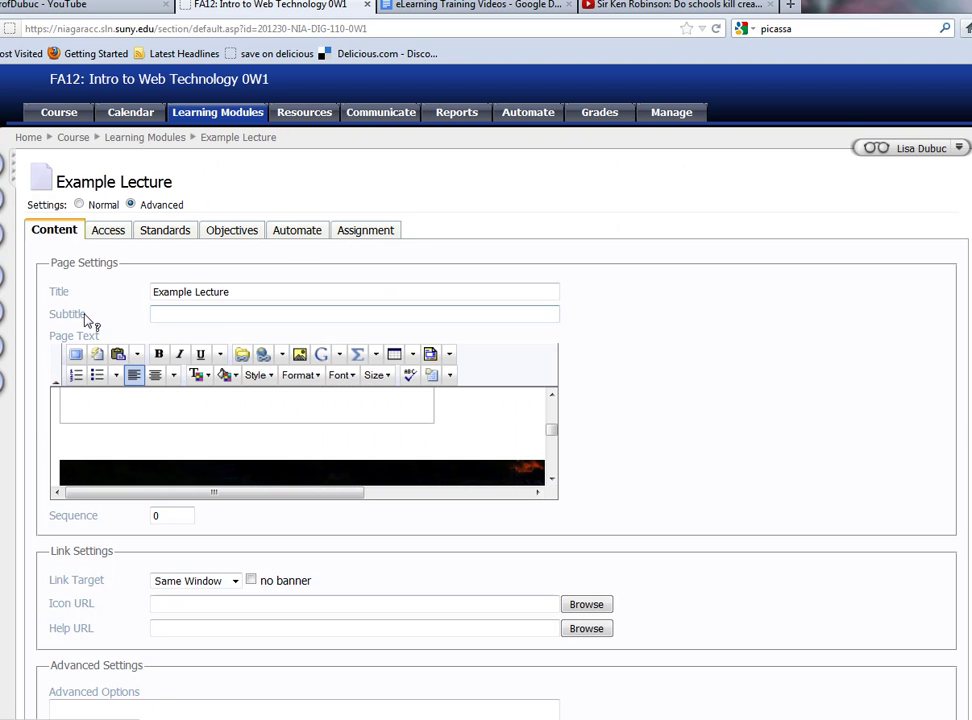
Save the Example Lecture page and view the embedded waterfall image on it
{"action": "scroll", "coordinate": [28, 560], "scroll_direction": "down", "scroll_amount": 2}
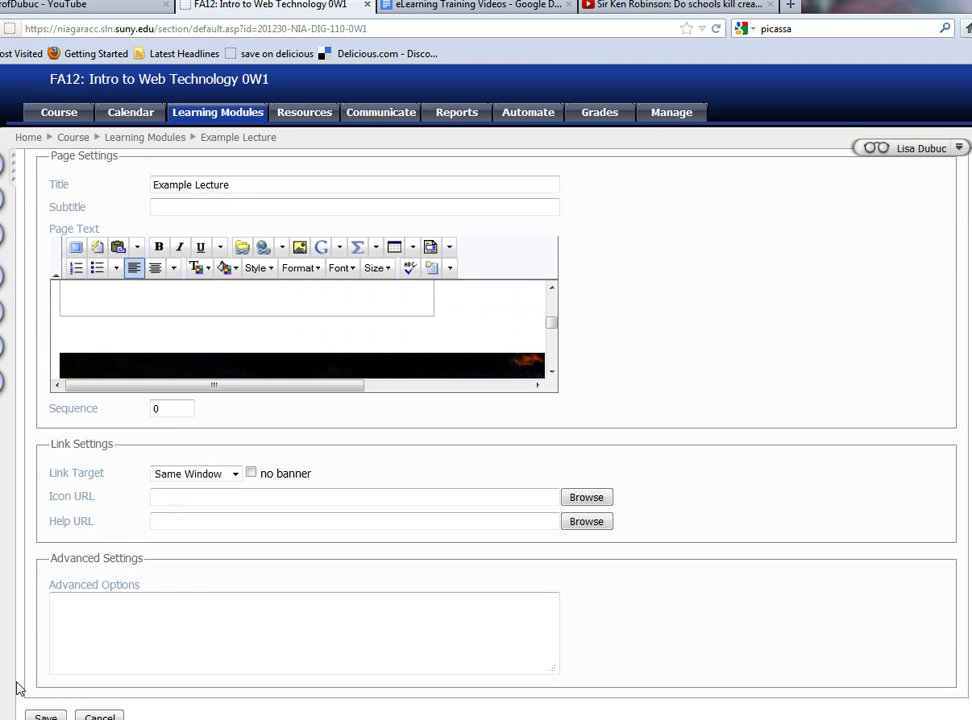
{"action": "left_click", "coordinate": [45, 716]}
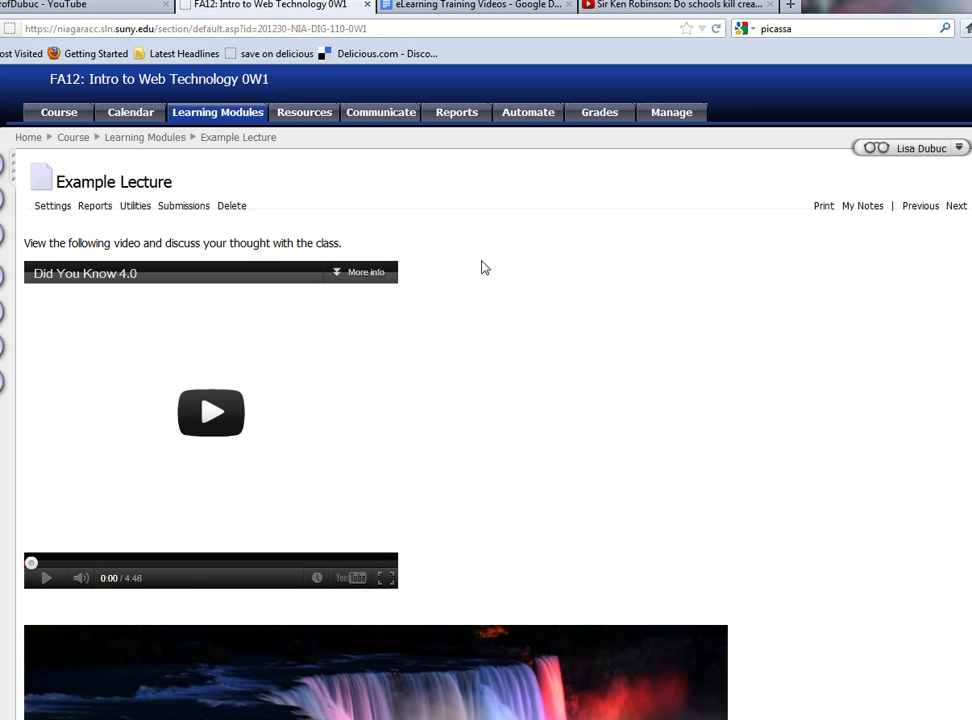
{"action": "scroll", "coordinate": [207, 690], "scroll_direction": "down", "scroll_amount": 7}
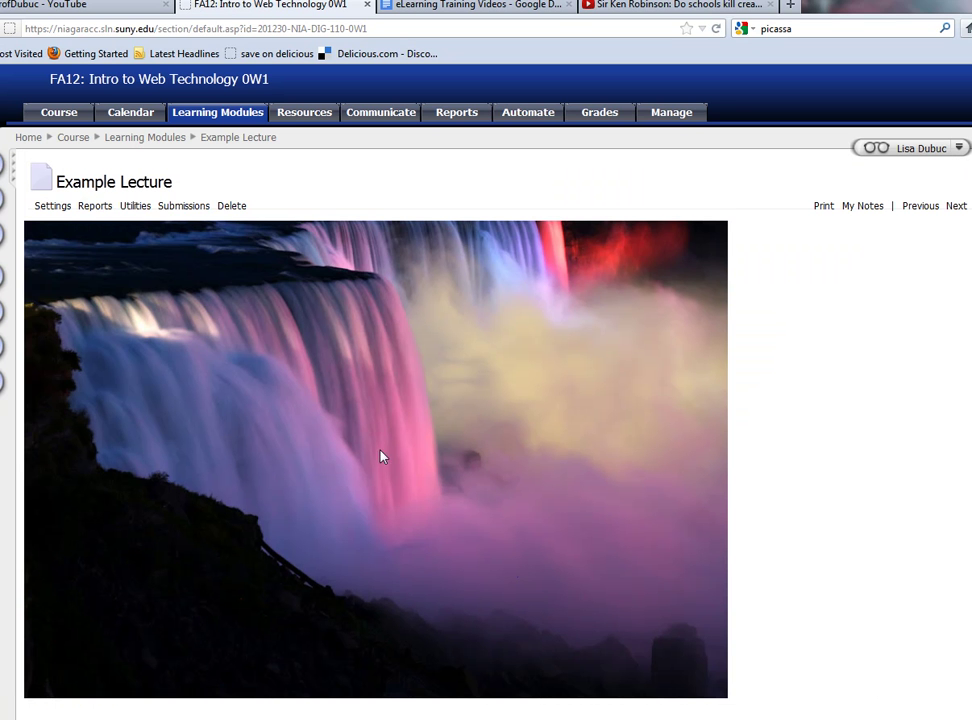
Edit the page in the full-size editor, setting the waterfall image to 400 wide by 300 high with Left alignment
{"action": "left_click", "coordinate": [50, 206]}
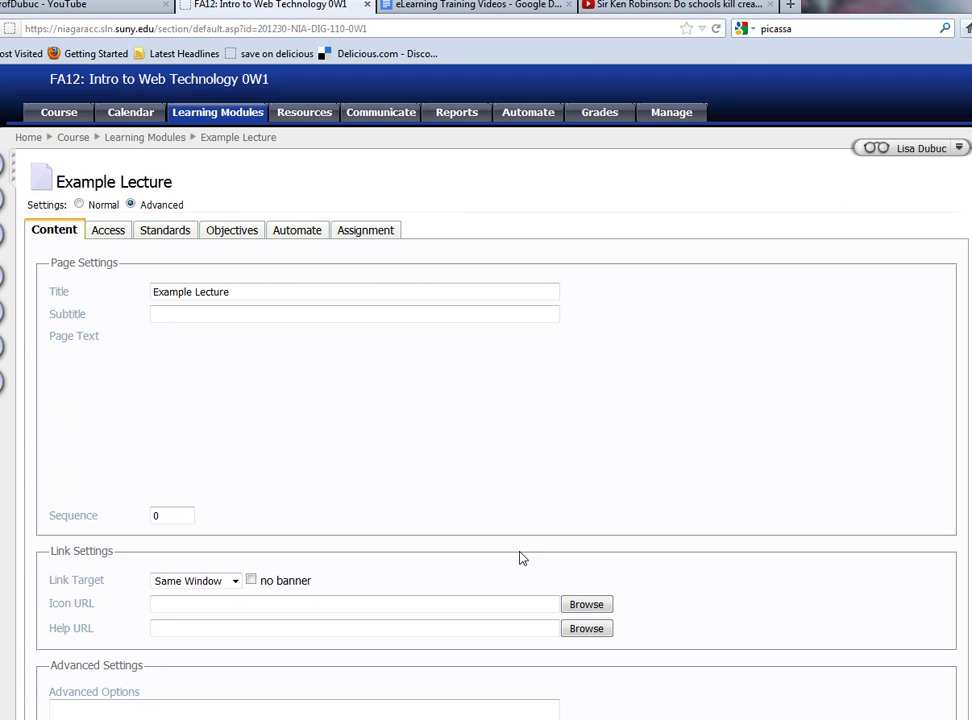
{"action": "left_click", "coordinate": [76, 354]}
{"action": "scroll", "coordinate": [360, 292], "scroll_direction": "down", "scroll_amount": 3}
{"action": "left_click", "coordinate": [347, 438]}
{"action": "scroll", "coordinate": [347, 438], "scroll_direction": "down", "scroll_amount": 1}
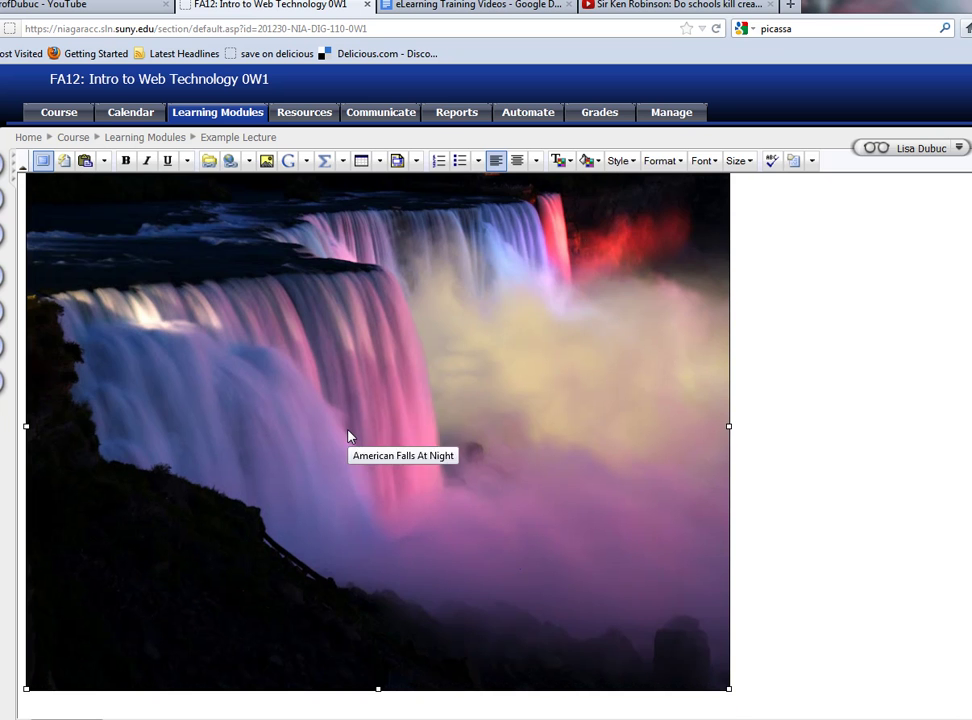
{"action": "right_click", "coordinate": [350, 424]}
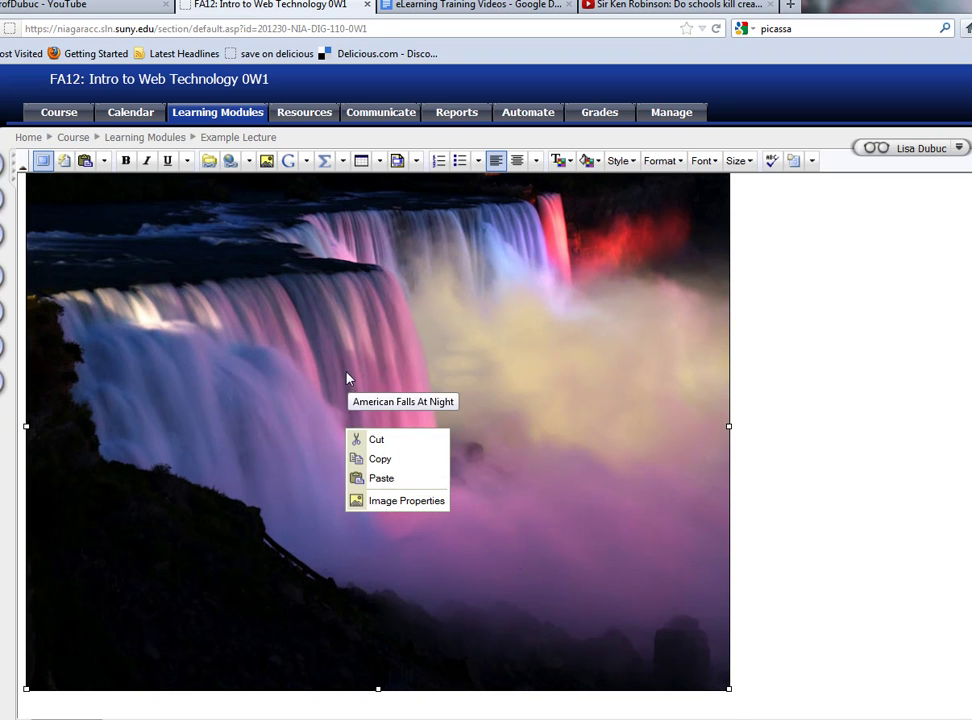
{"action": "left_click", "coordinate": [406, 501]}
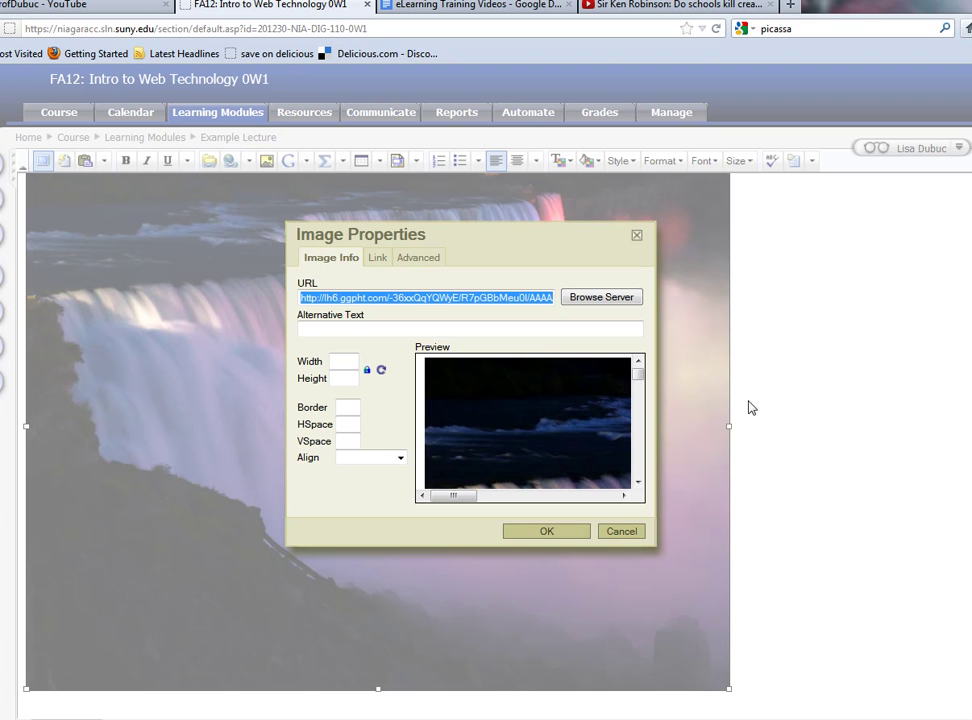
{"action": "left_click", "coordinate": [340, 365]}
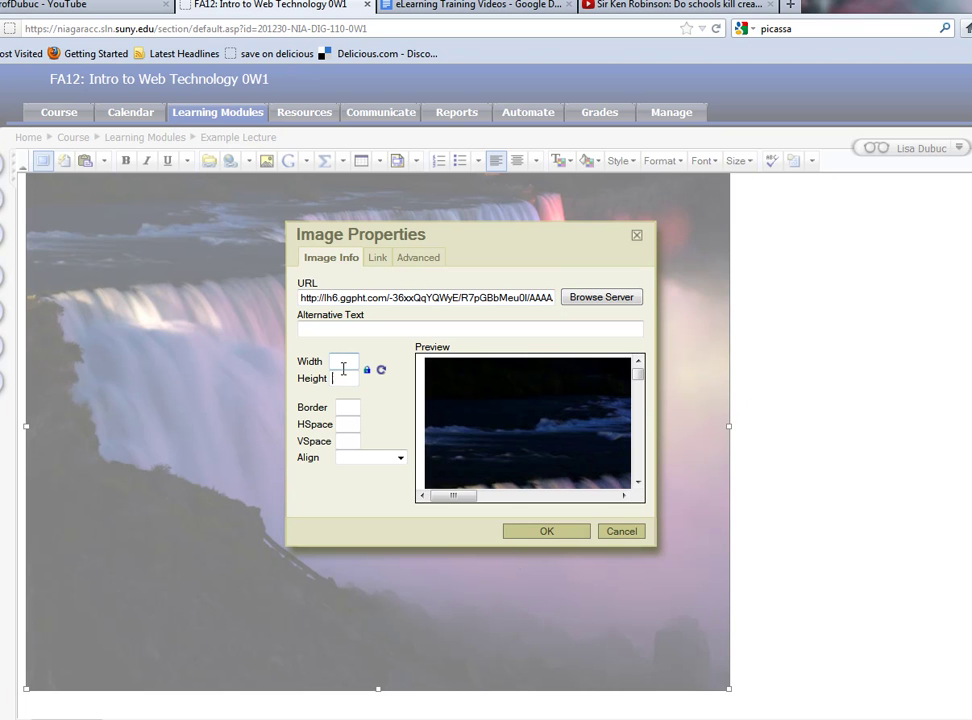
{"action": "type", "text": "400"}
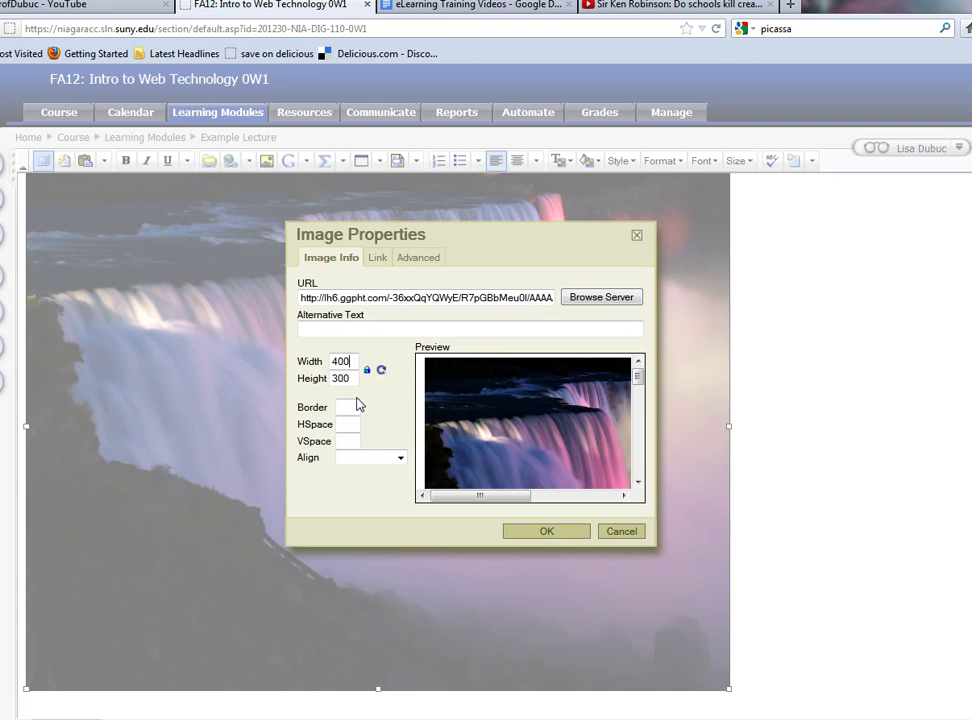
{"action": "left_click", "coordinate": [400, 459]}
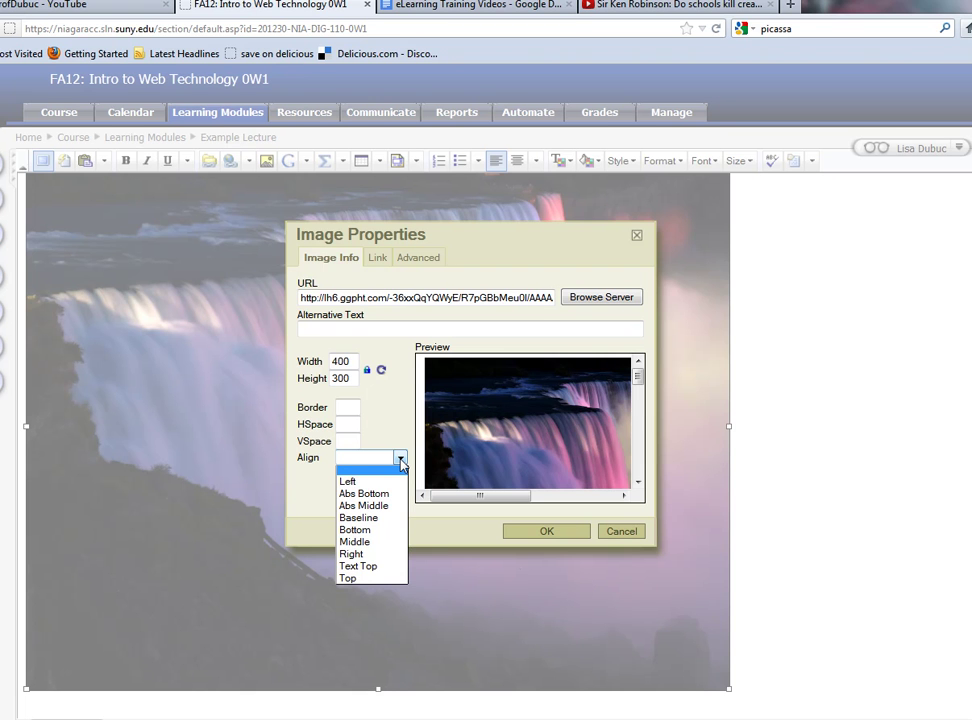
{"action": "left_click", "coordinate": [368, 481]}
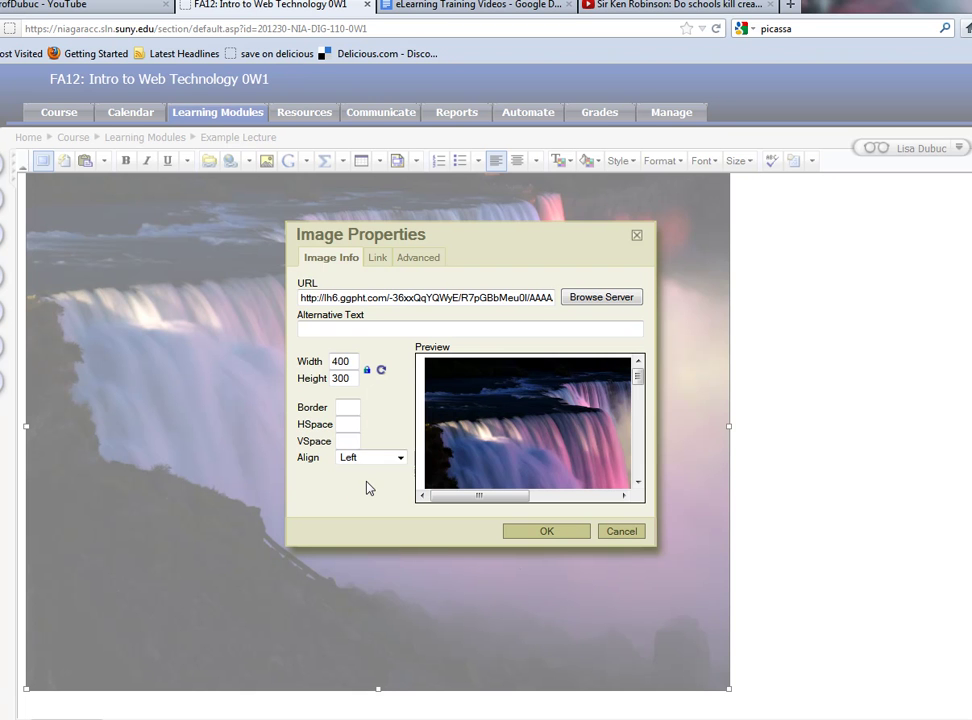
{"action": "left_click", "coordinate": [566, 530]}
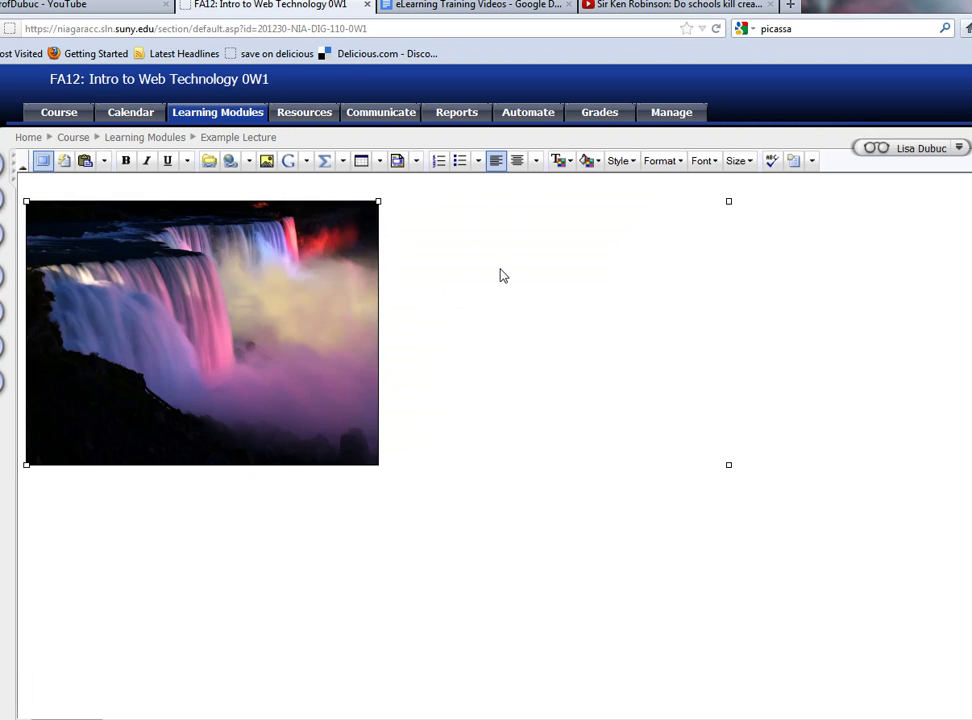
Add the text "Here is a picture of the Niagara Falls at night." beside the waterfall image
{"action": "scroll", "coordinate": [501, 263], "scroll_direction": "up", "scroll_amount": 3}
{"action": "left_click", "coordinate": [577, 527]}
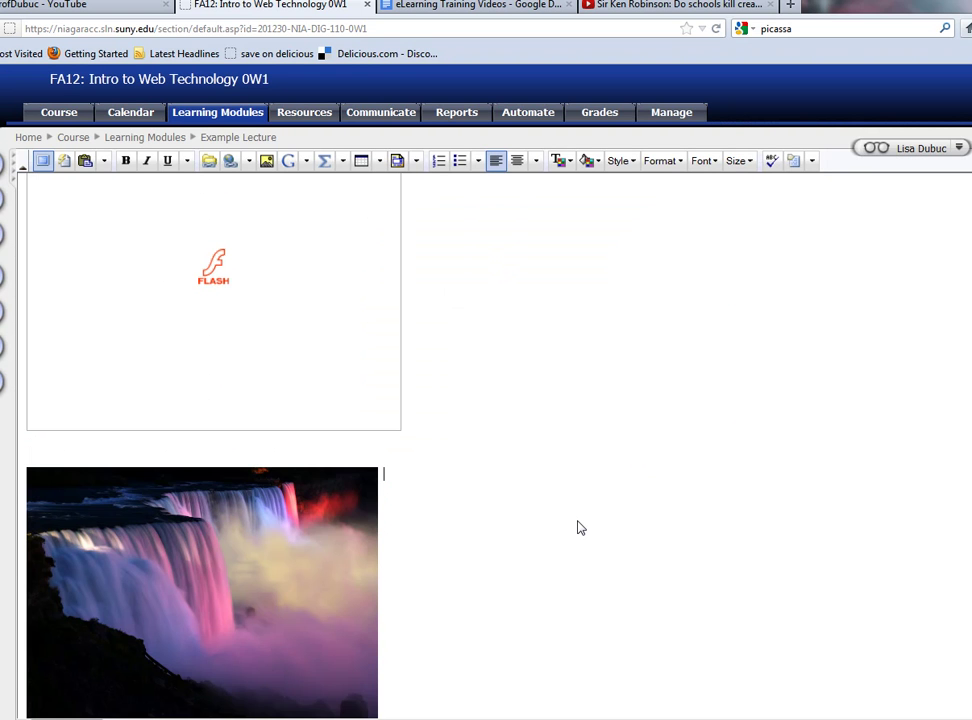
{"action": "type", "text": "Here is a picture of the Niagar"}
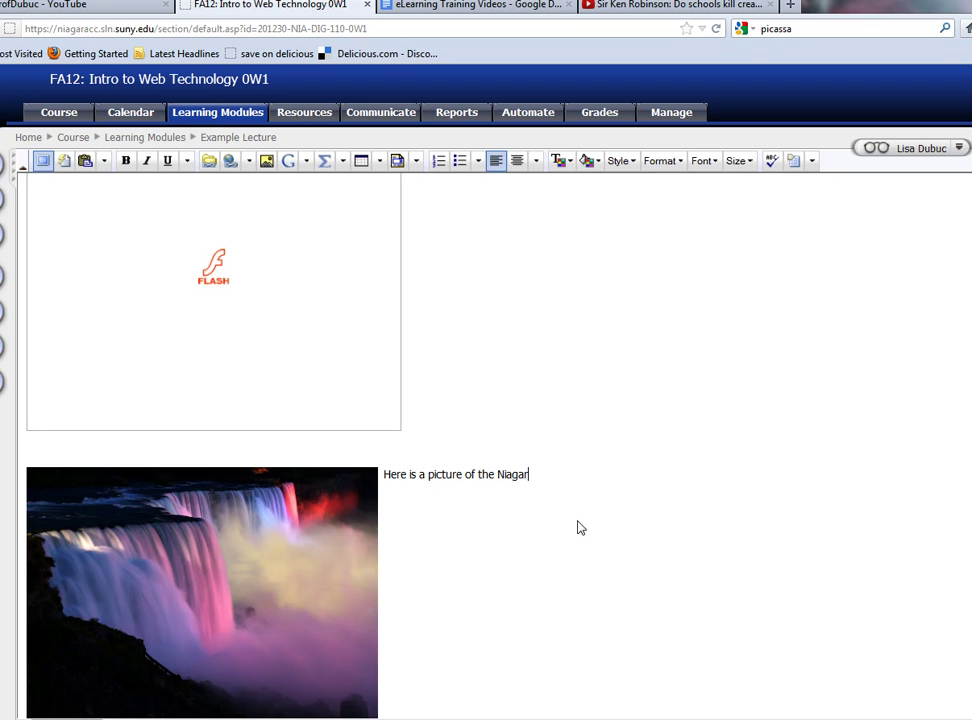
{"action": "type", "text": "a Fa"}
{"action": "key", "text": "BackSpace"}
{"action": "key", "text": "BackSpace"}
{"action": "key", "text": "BackSpace"}
{"action": "type", "text": "a Falls at night."}
Set the waterfall image's alignment to Right in its image properties
{"action": "scroll", "coordinate": [258, 425], "scroll_direction": "down", "scroll_amount": 3}
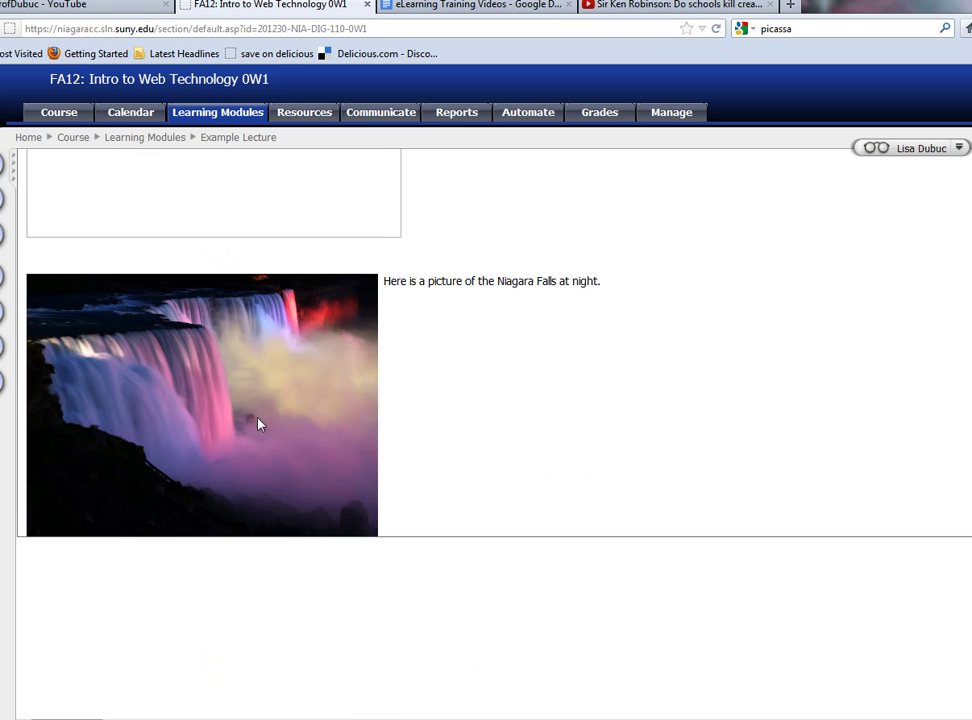
{"action": "left_click", "coordinate": [311, 384]}
{"action": "right_click", "coordinate": [311, 384]}
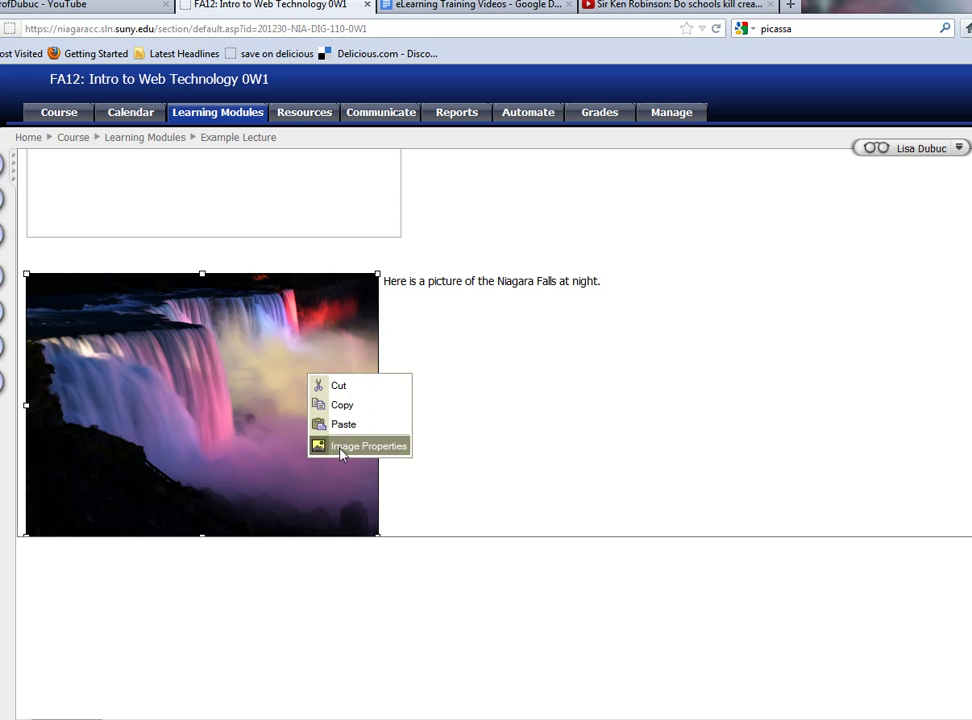
{"action": "left_click", "coordinate": [340, 453]}
{"action": "left_click", "coordinate": [400, 457]}
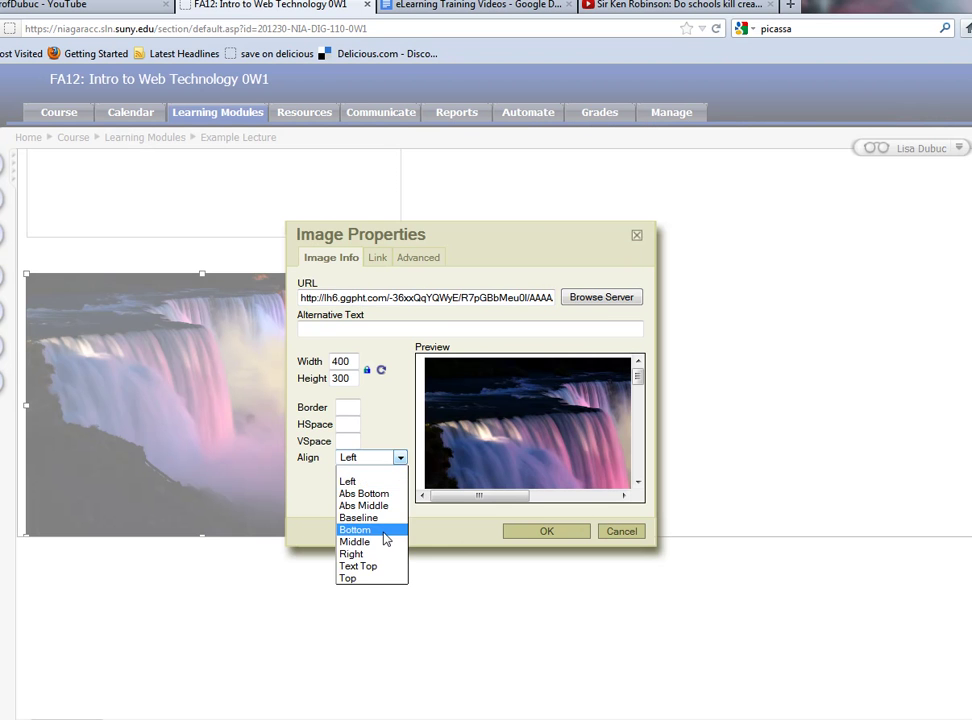
{"action": "left_click", "coordinate": [382, 553]}
{"action": "left_click", "coordinate": [516, 533]}
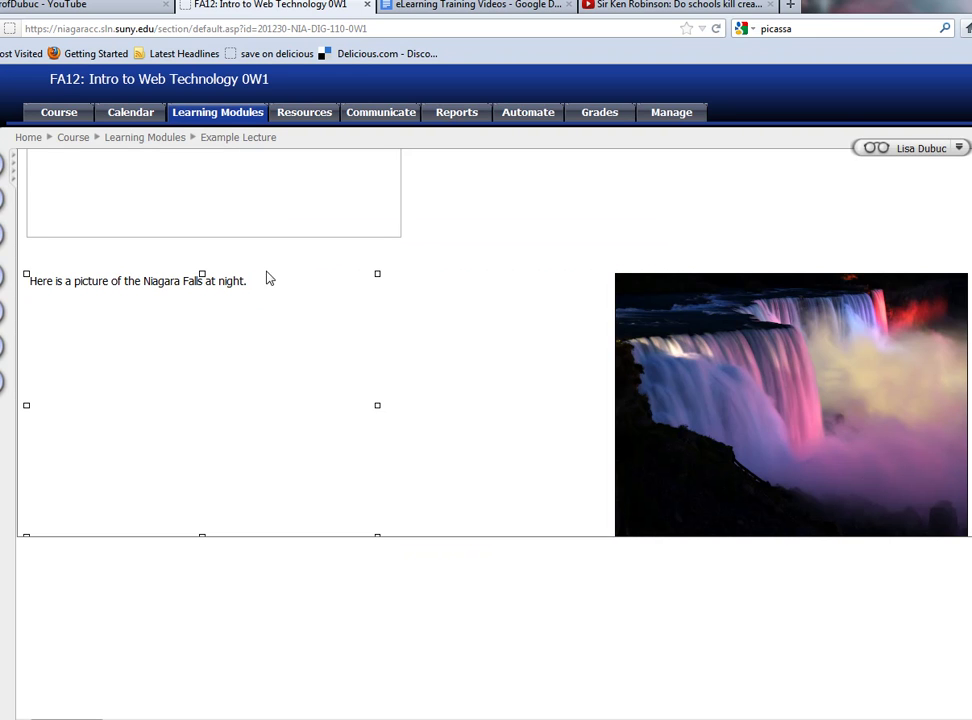
Give the waterfall image the alternative text "Niagara Falls at Night" and set its alignment to Left
{"action": "left_click", "coordinate": [745, 314]}
{"action": "right_click", "coordinate": [745, 314]}
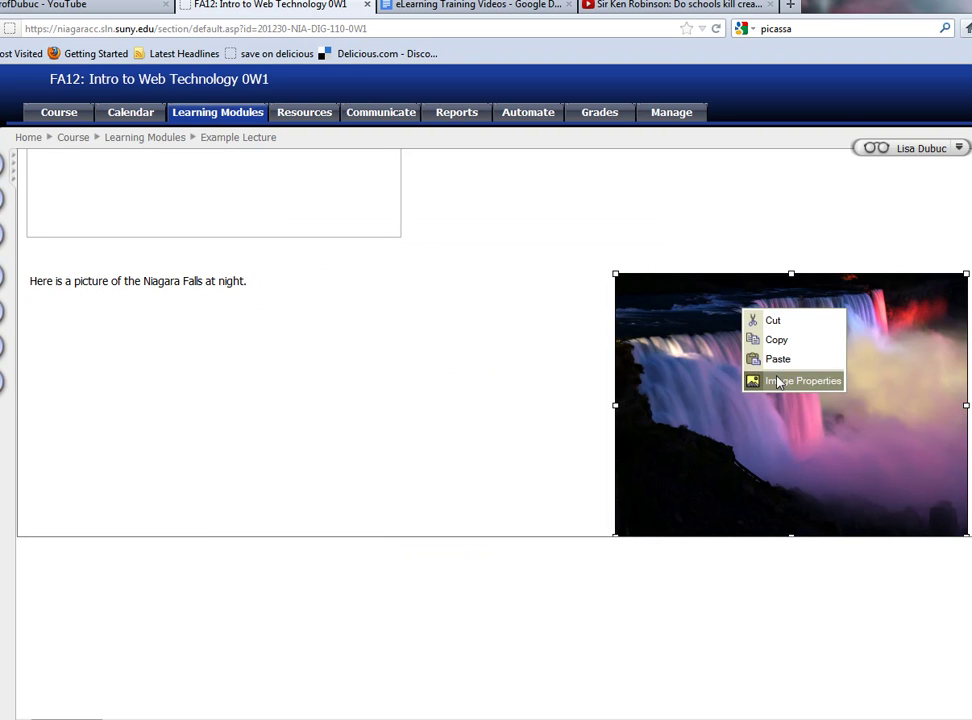
{"action": "left_click", "coordinate": [778, 381]}
{"action": "left_click", "coordinate": [321, 331]}
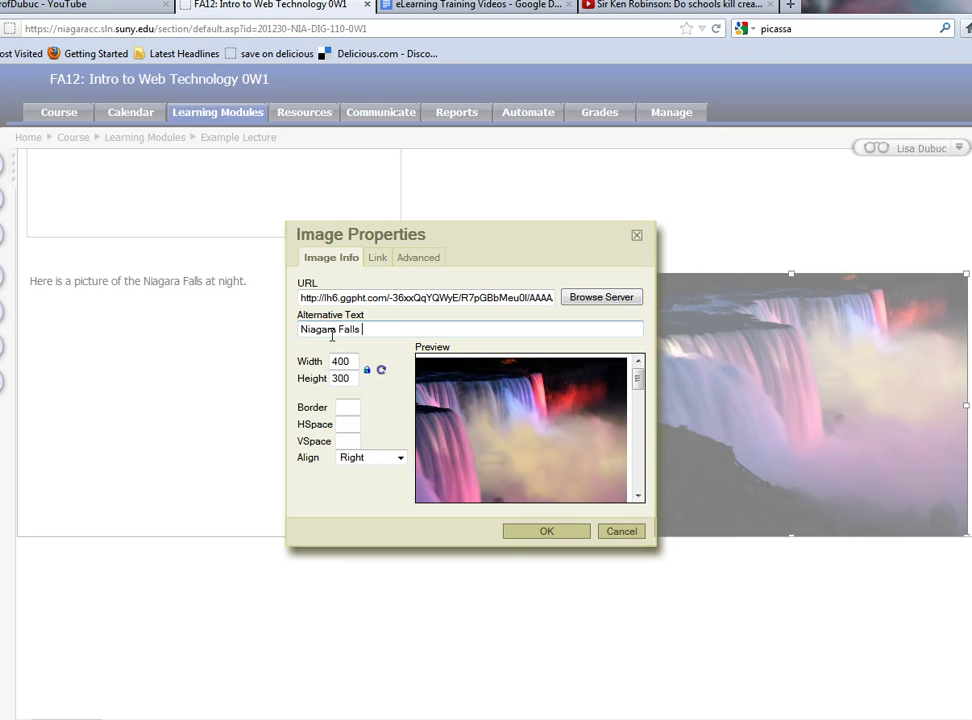
{"action": "type", "text": "t"}
{"action": "left_click", "coordinate": [399, 458]}
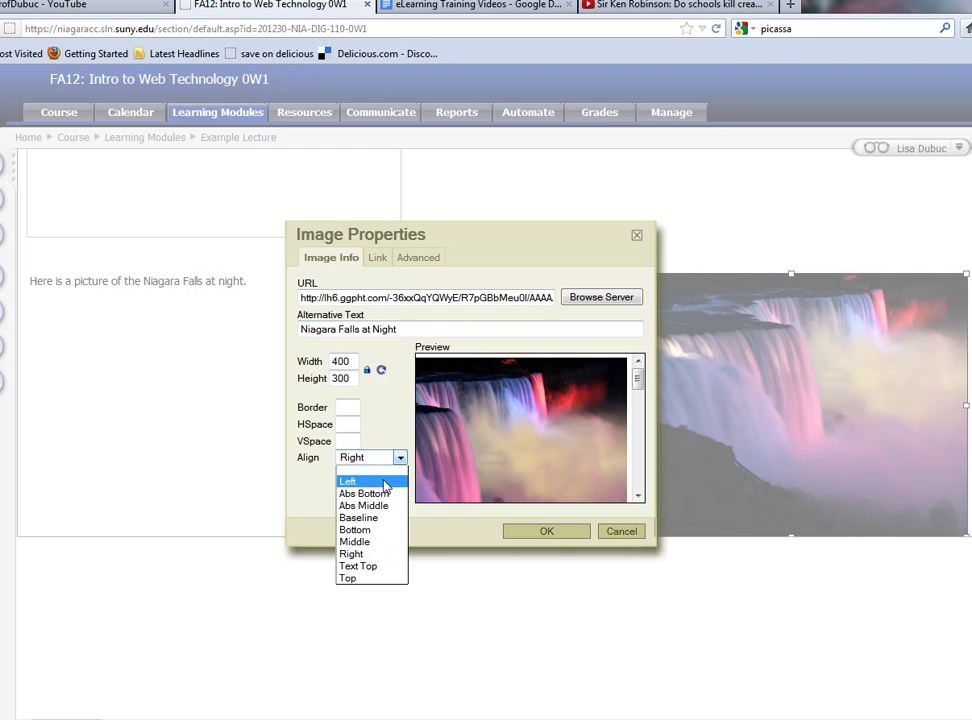
{"action": "left_click", "coordinate": [388, 481]}
{"action": "left_click", "coordinate": [546, 531]}
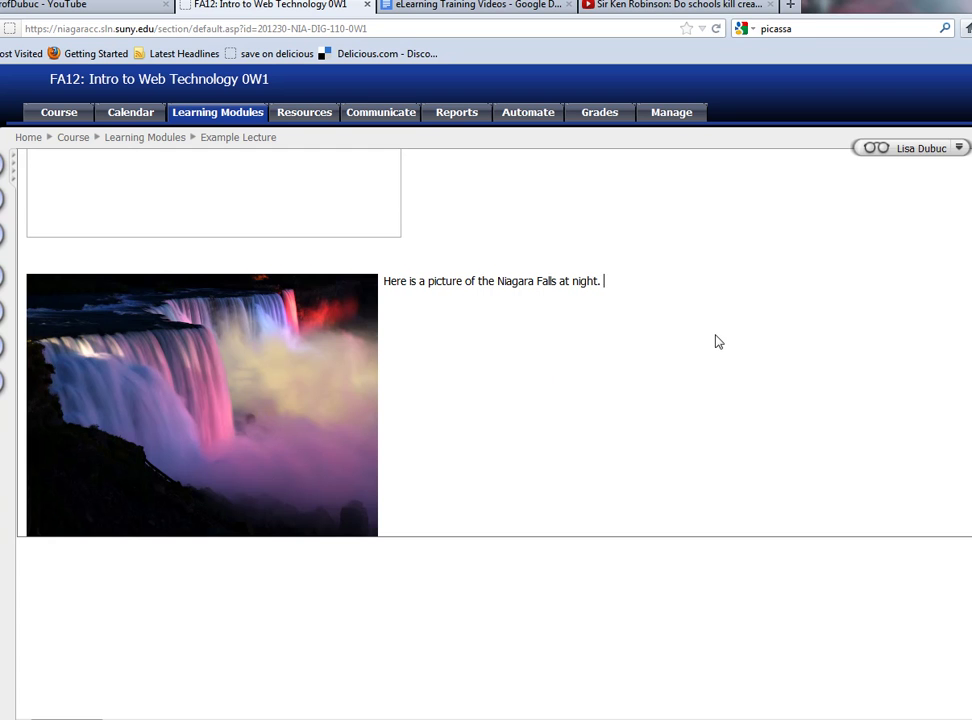
Insert two blank lines between the introductory sentence and the embedded Flash video
{"action": "scroll", "coordinate": [659, 424], "scroll_direction": "up", "scroll_amount": 2}
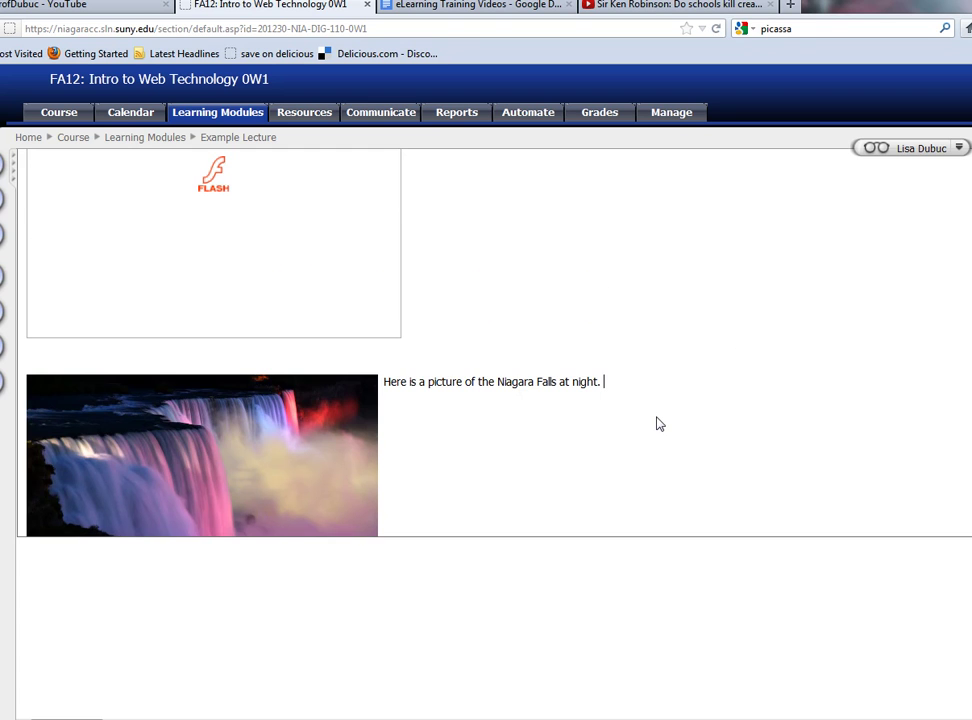
{"action": "scroll", "coordinate": [659, 424], "scroll_direction": "up", "scroll_amount": 4}
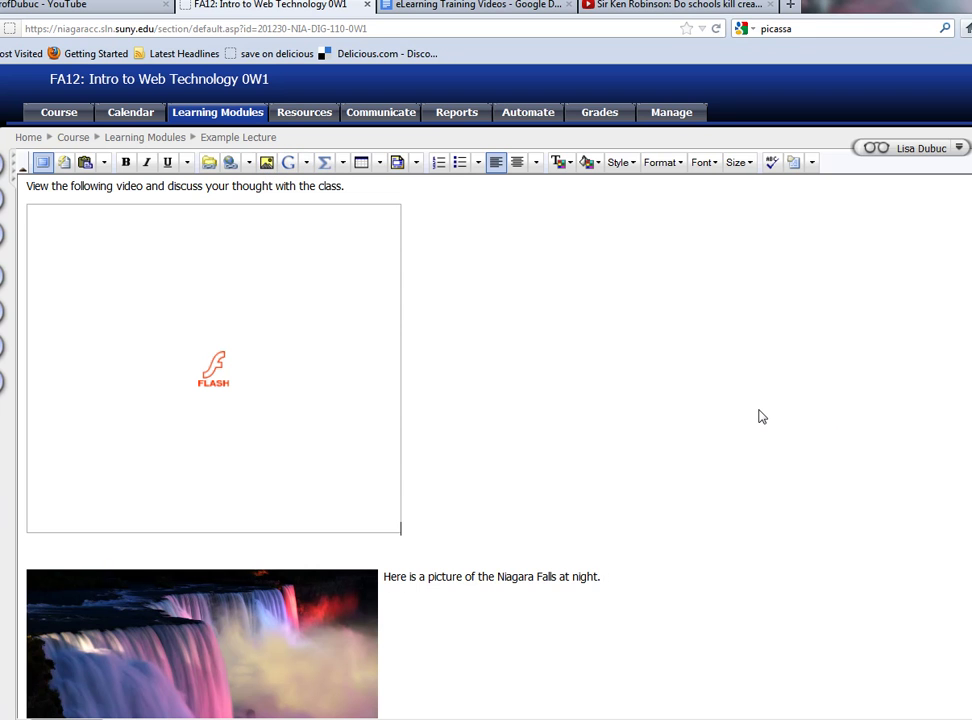
{"action": "scroll", "coordinate": [757, 416], "scroll_direction": "down", "scroll_amount": 5}
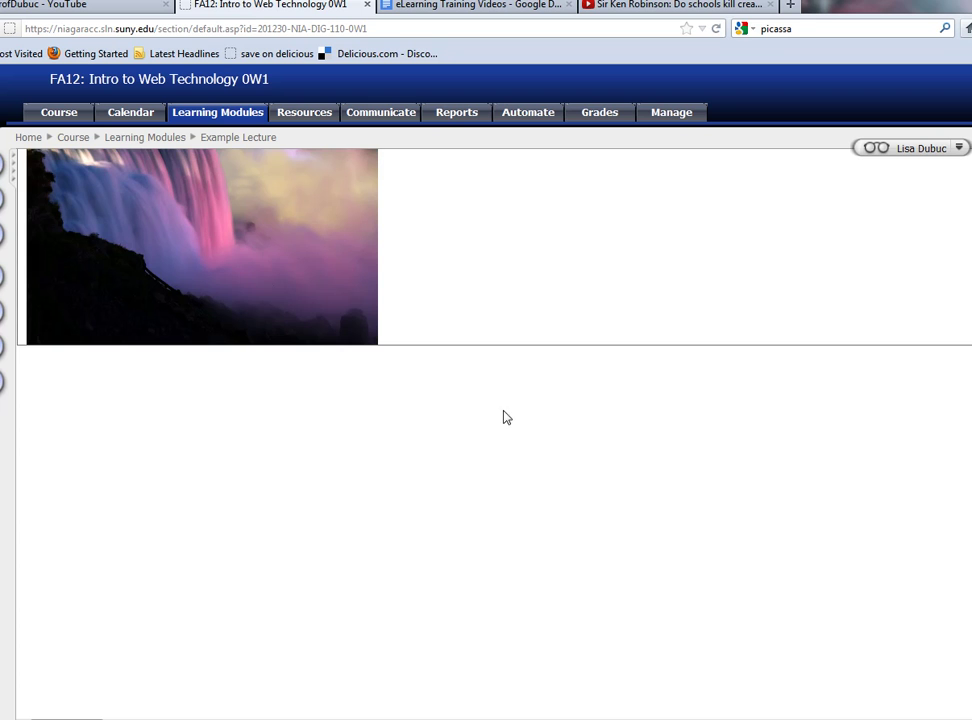
{"action": "scroll", "coordinate": [148, 437], "scroll_direction": "up", "scroll_amount": 5}
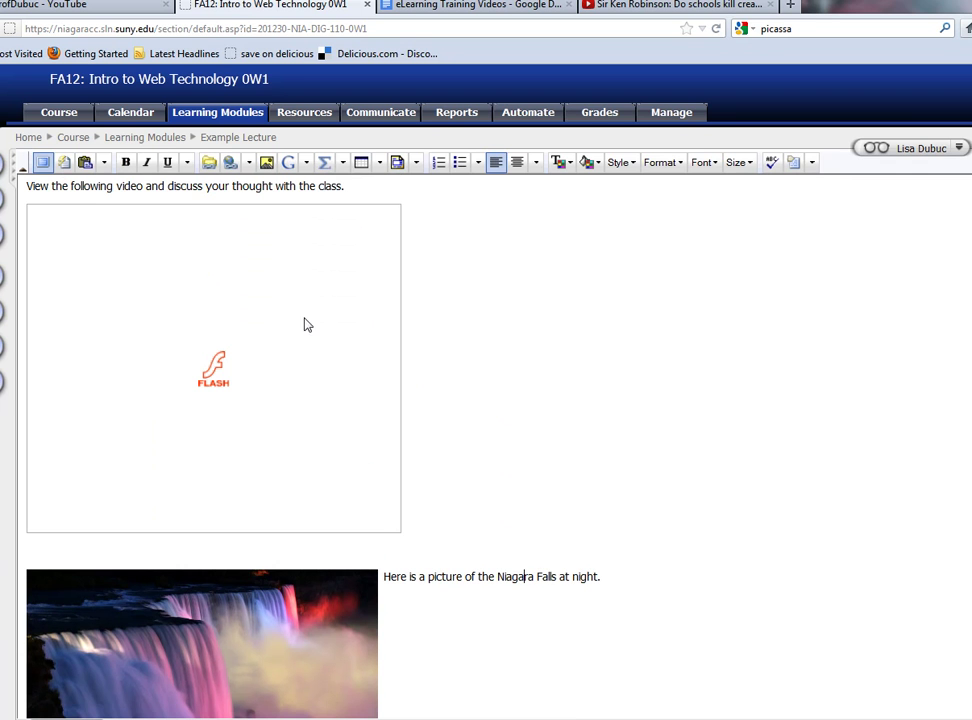
{"action": "left_click", "coordinate": [372, 190]}
{"action": "key", "text": "Return"}
{"action": "key", "text": "Return"}
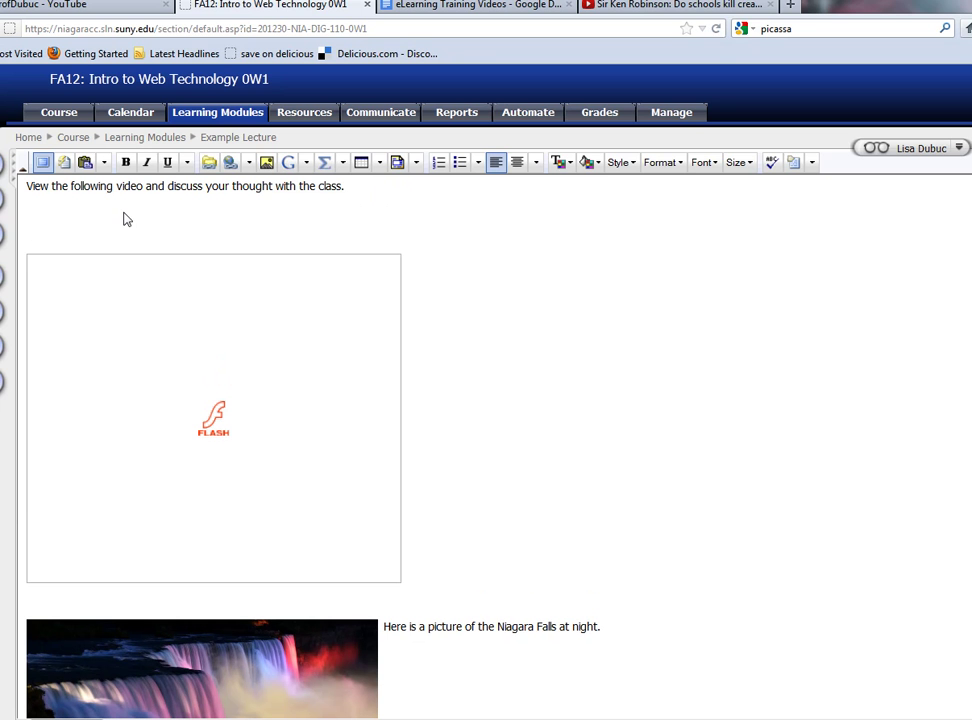
Switch to the YouTube page of the Sir Ken Robinson video and copy its 420 × 315 iframe embed code
{"action": "left_click", "coordinate": [700, 10]}
{"action": "scroll", "coordinate": [424, 388], "scroll_direction": "down", "scroll_amount": 4}
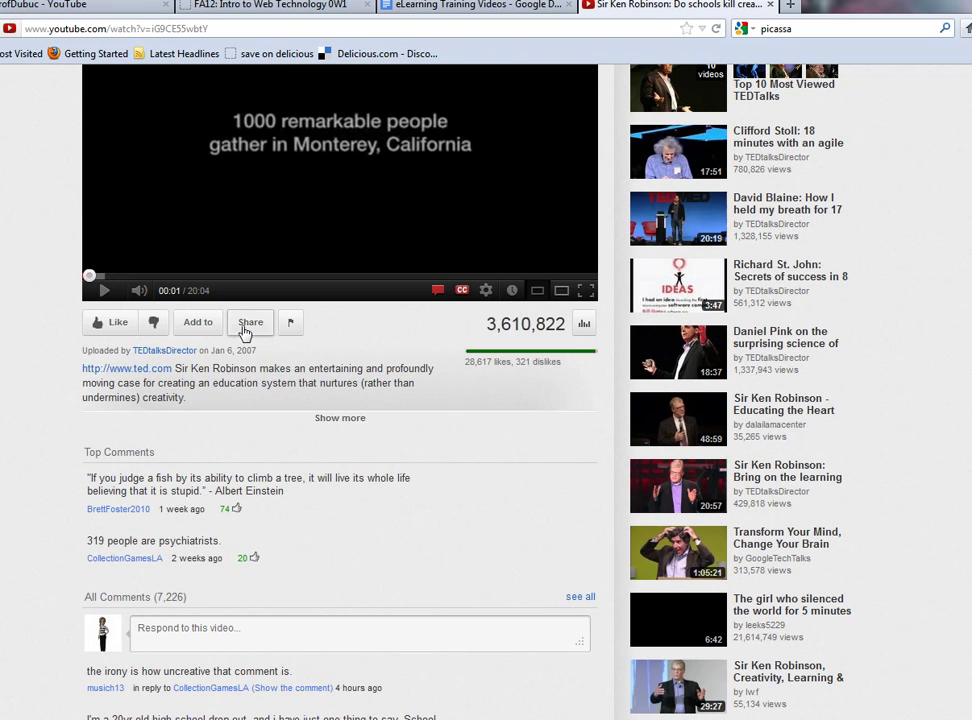
{"action": "left_click", "coordinate": [247, 327]}
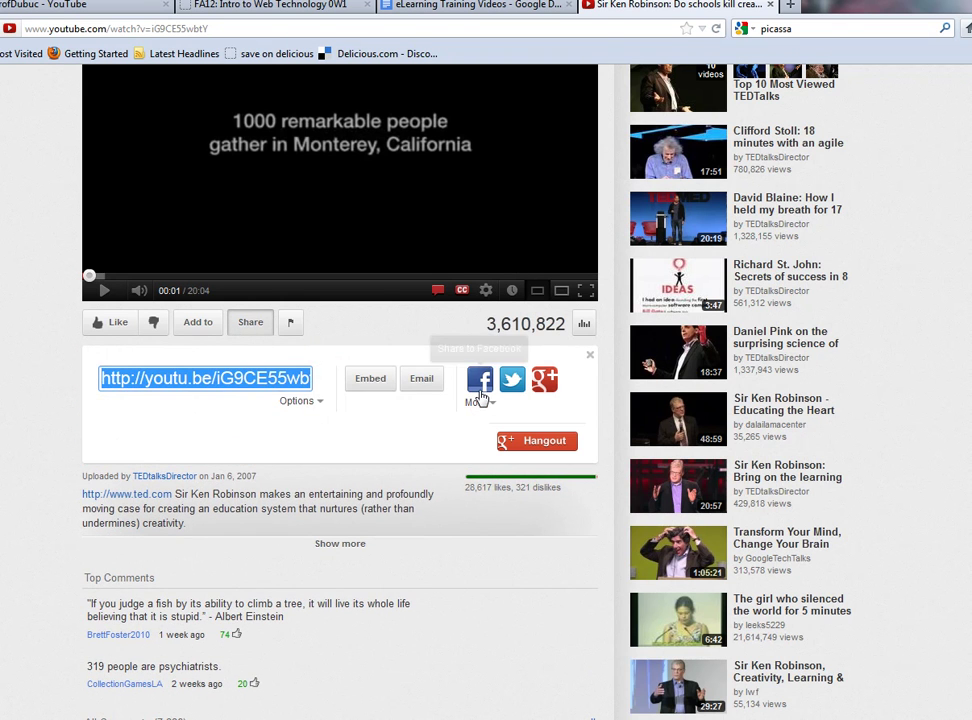
{"action": "left_click", "coordinate": [371, 380]}
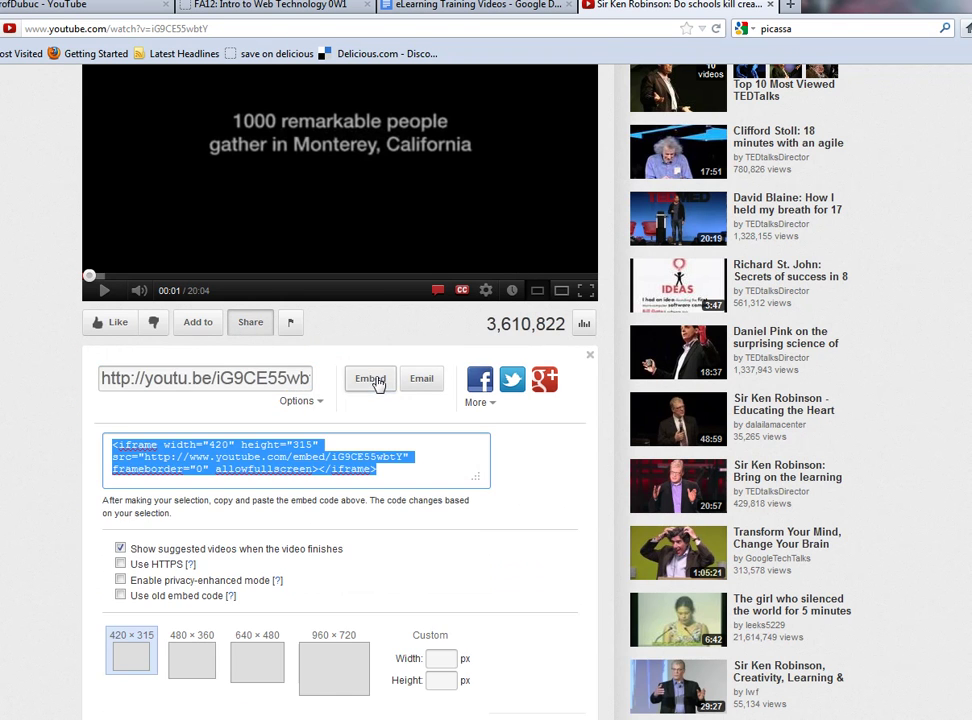
{"action": "right_click", "coordinate": [309, 476]}
{"action": "left_click", "coordinate": [370, 563]}
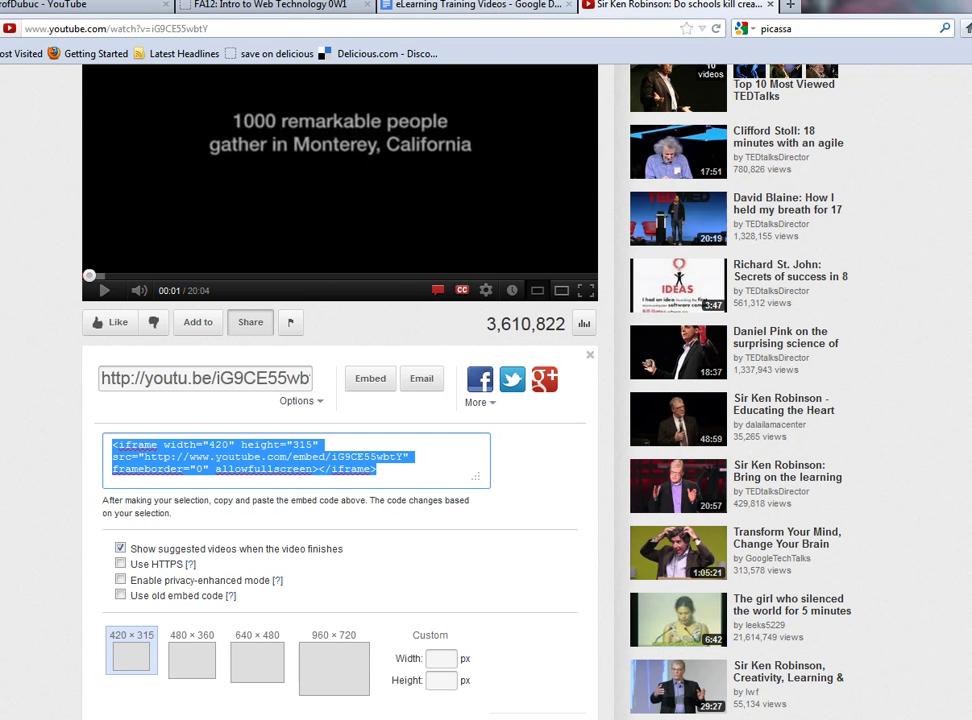
Return to the Example Lecture editor and paste the embed code on a new first line of the HTML source, then restore the visual view
{"action": "left_click", "coordinate": [462, 8]}
{"action": "left_click", "coordinate": [225, 8]}
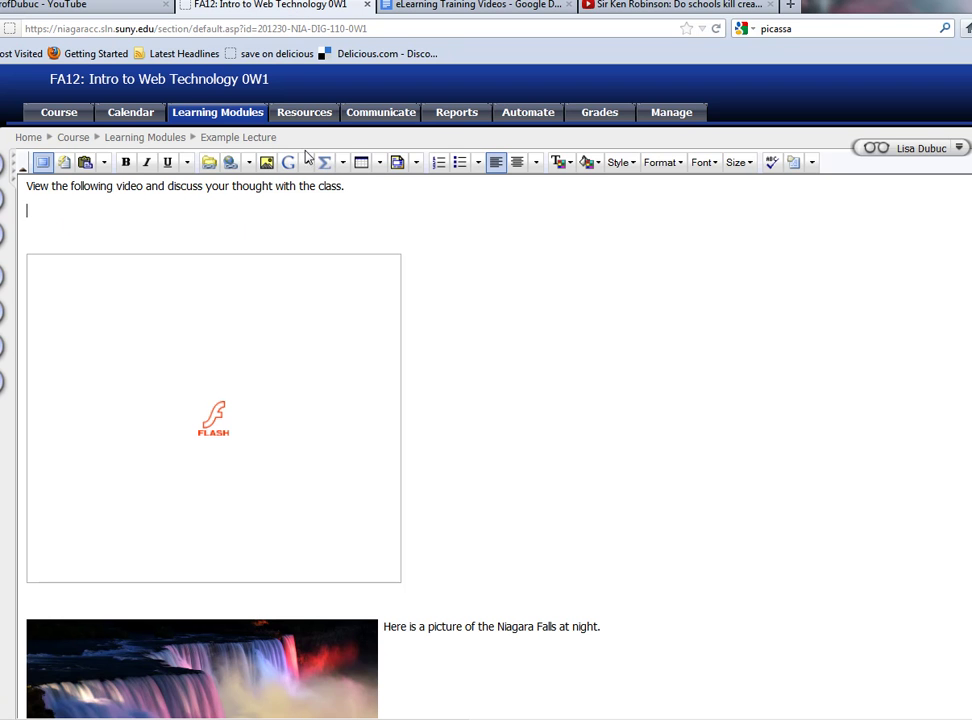
{"action": "left_click", "coordinate": [795, 164]}
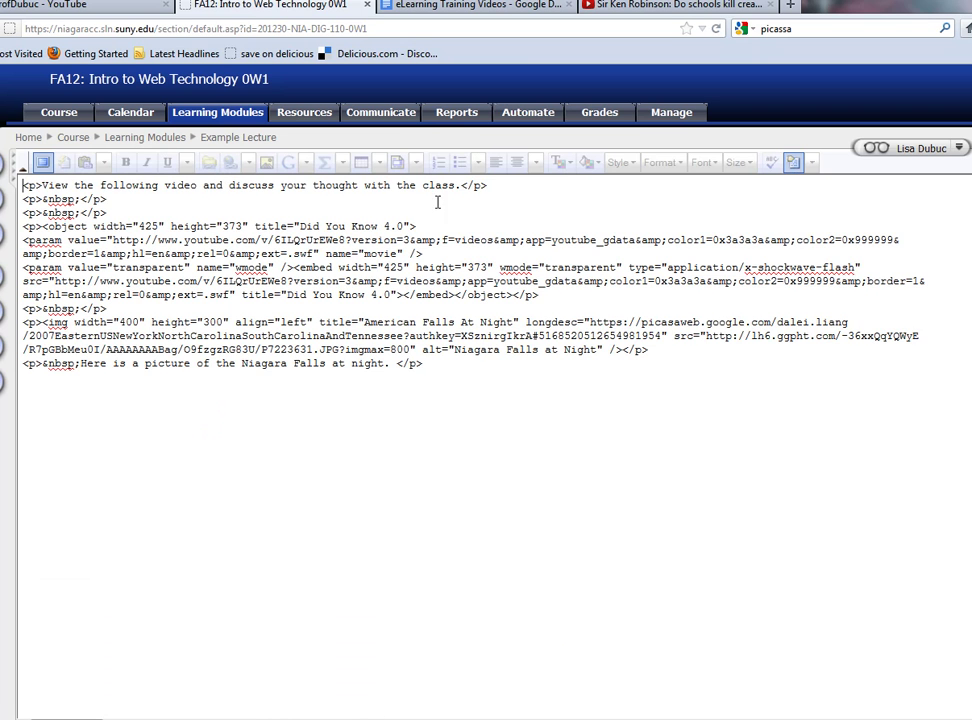
{"action": "key", "text": "Return"}
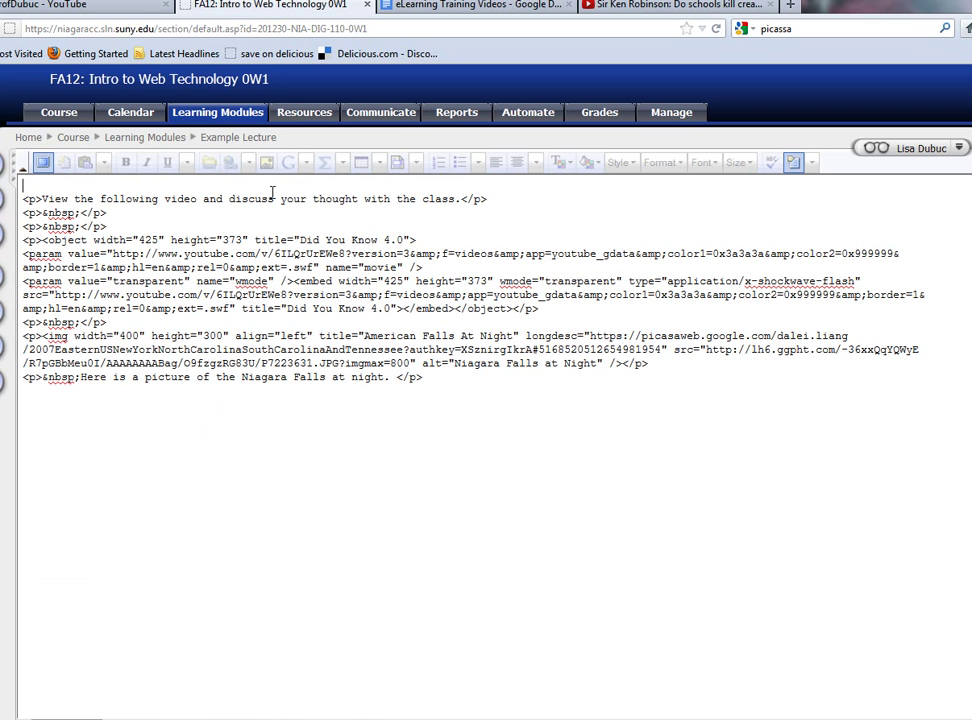
{"action": "key", "text": "ctrl+v"}
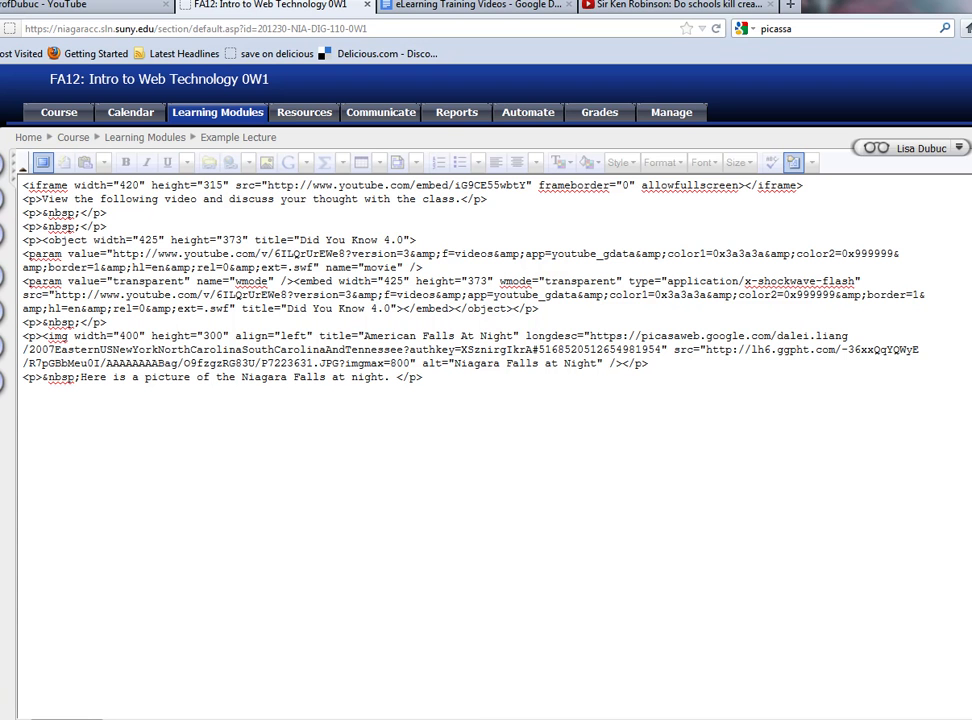
{"action": "left_click", "coordinate": [793, 162]}
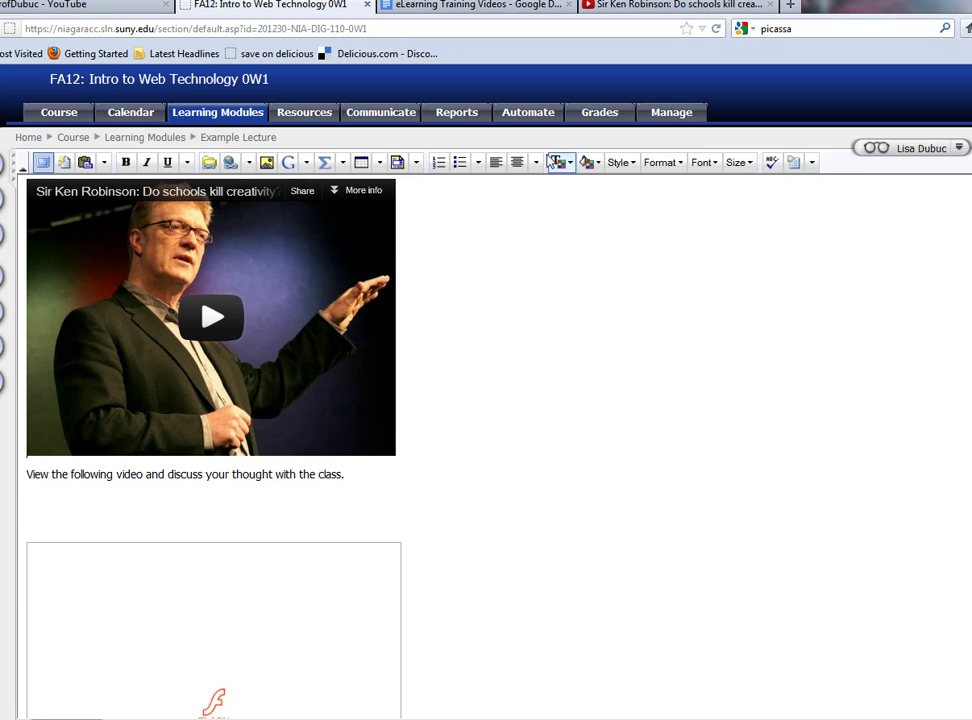
Leave the full-size editor, save the Example Lecture page and review its embedded videos and image
{"action": "left_click", "coordinate": [42, 163]}
{"action": "scroll", "coordinate": [672, 560], "scroll_direction": "down", "scroll_amount": 2}
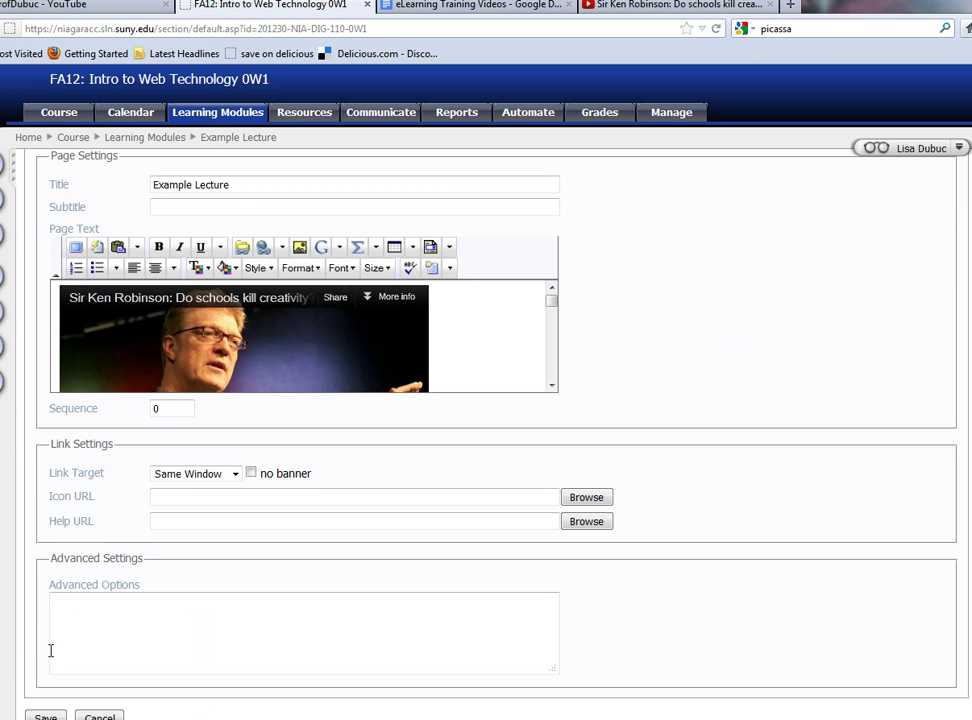
{"action": "left_click", "coordinate": [44, 716]}
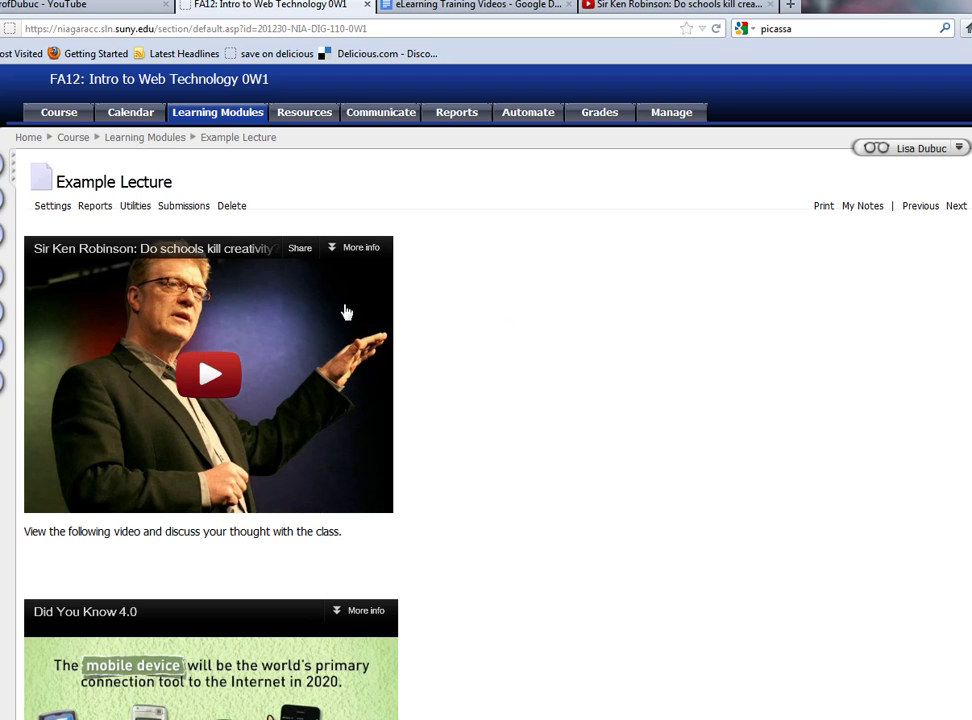
{"action": "scroll", "coordinate": [531, 372], "scroll_direction": "down", "scroll_amount": 4}
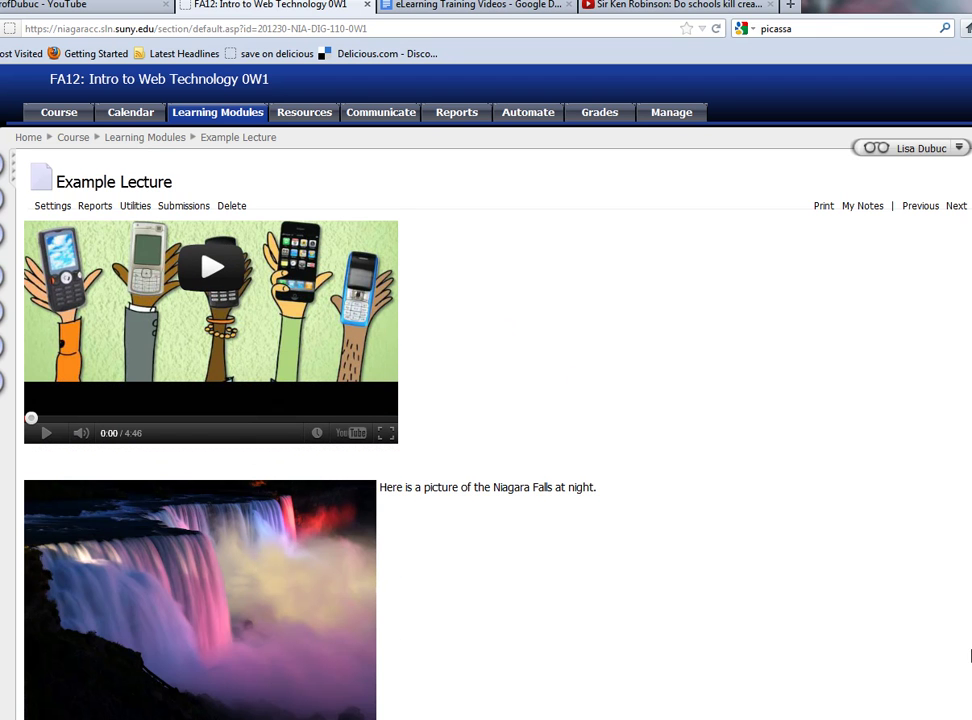